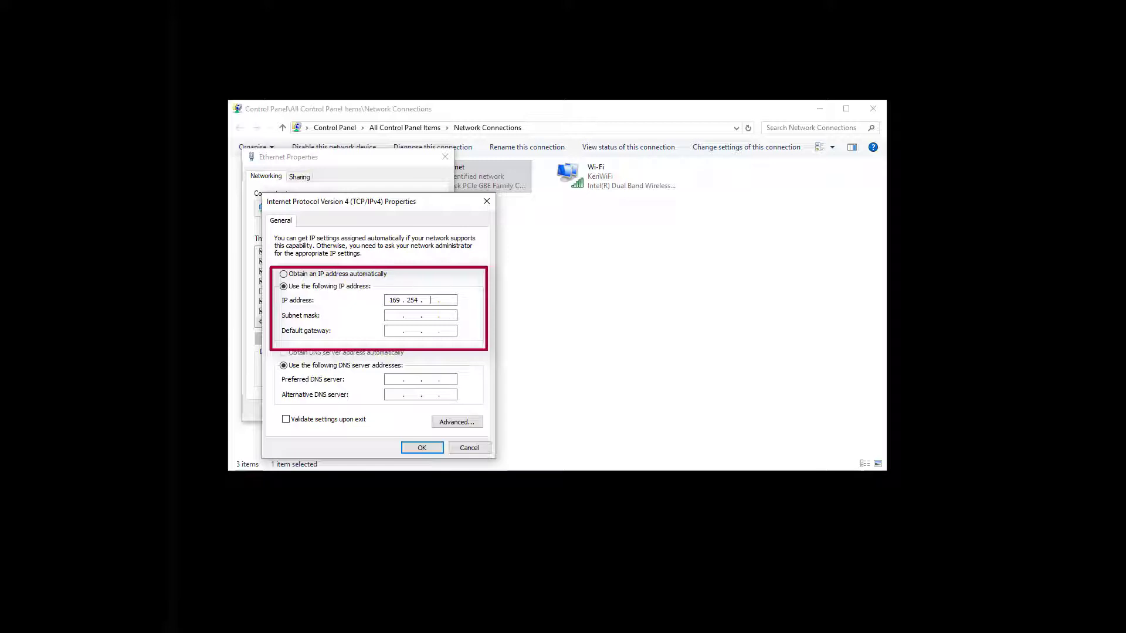
# Step: Finish the Ethernet IPv4 address as 169.254.1.100 with subnet mask 255.255.0.0, confirm, and close properties
pyautogui.write('1')
pyautogui.click(447, 301)
pyautogui.write('100')
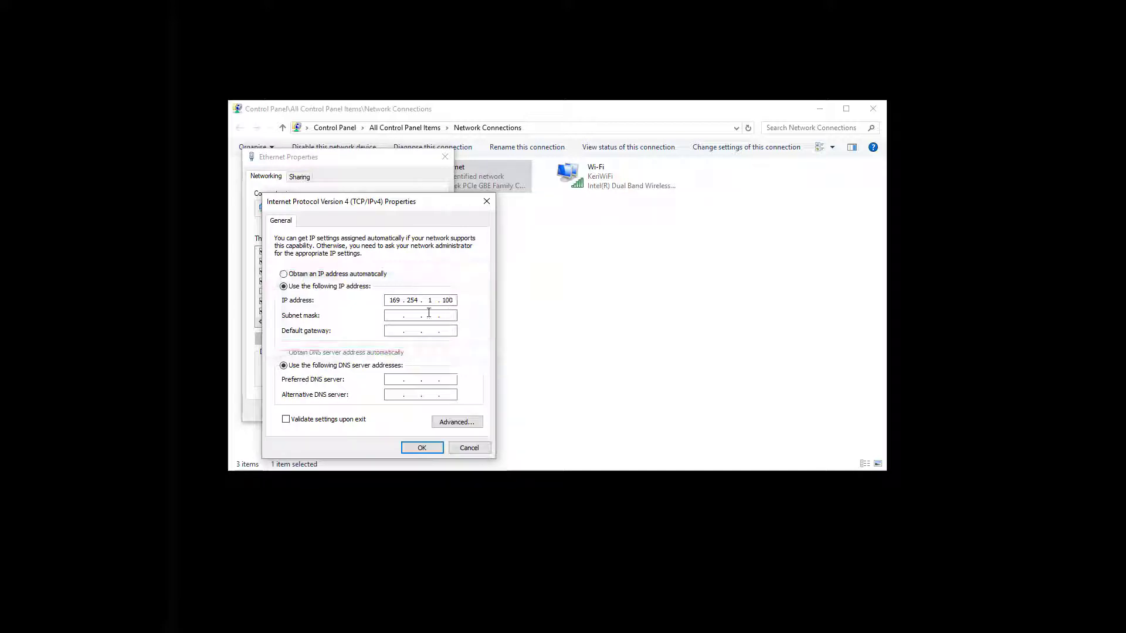
pyautogui.click(396, 316)
pyautogui.click(434, 447)
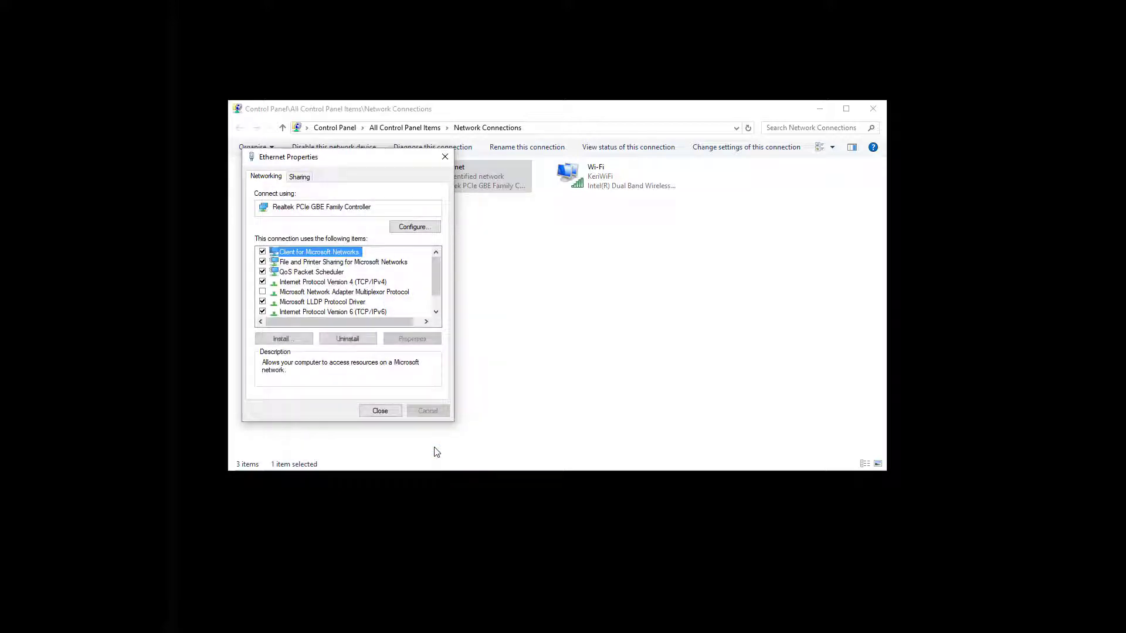
pyautogui.click(380, 411)
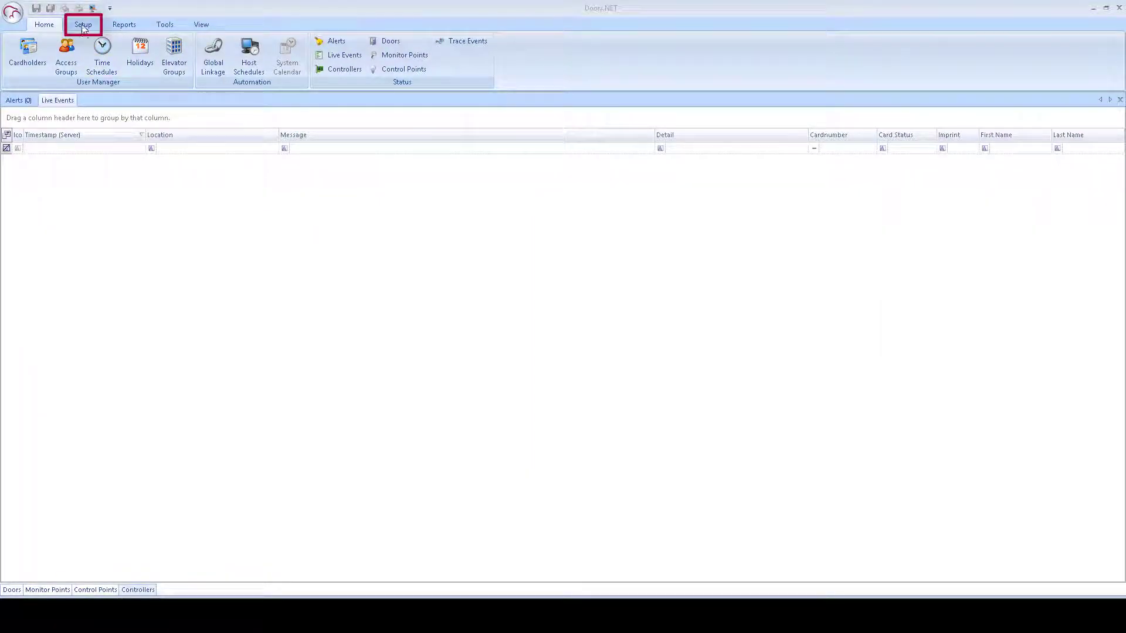
# Step: Open Hardware Setup from the Setup tab, switch to the All tree view, and select the MSC gateway
pyautogui.click(83, 26)
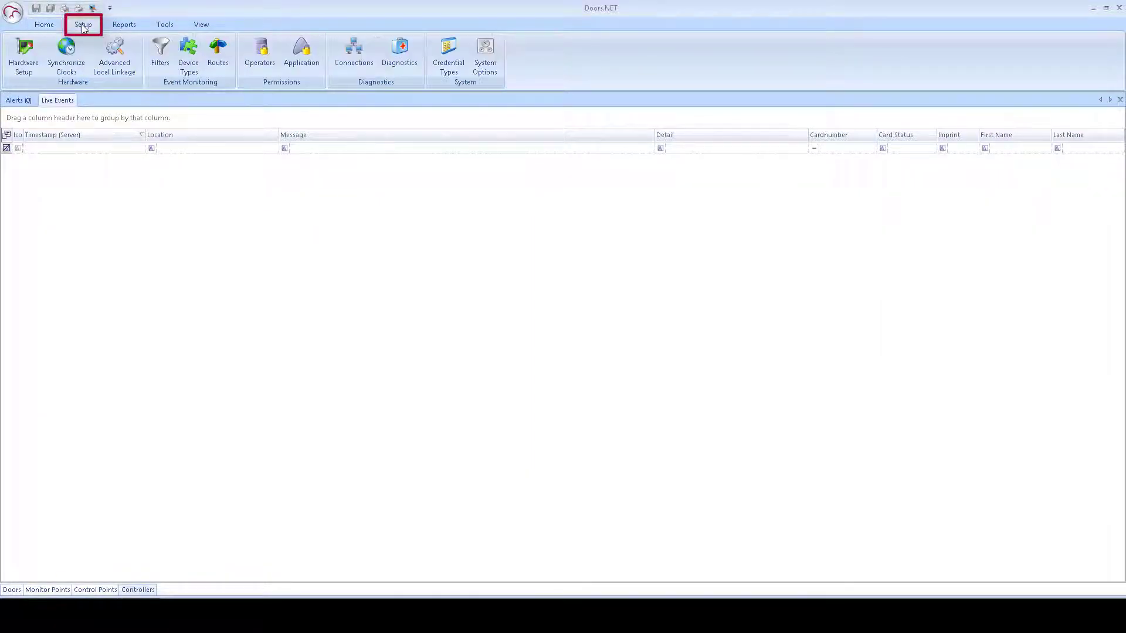
pyautogui.click(24, 57)
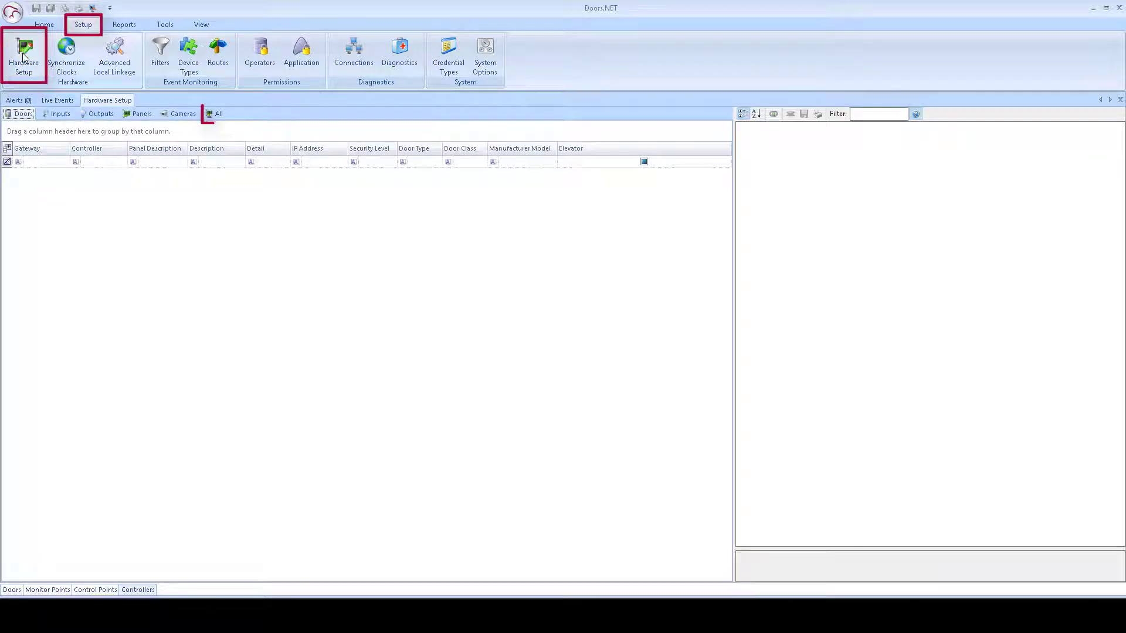
pyautogui.click(217, 114)
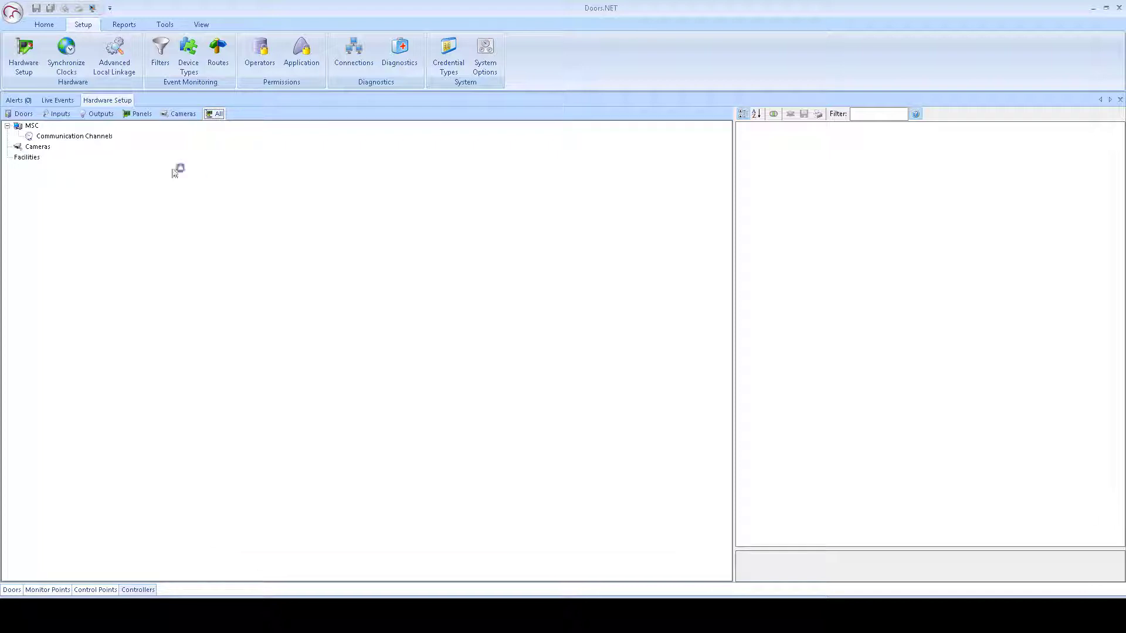
pyautogui.click(32, 126)
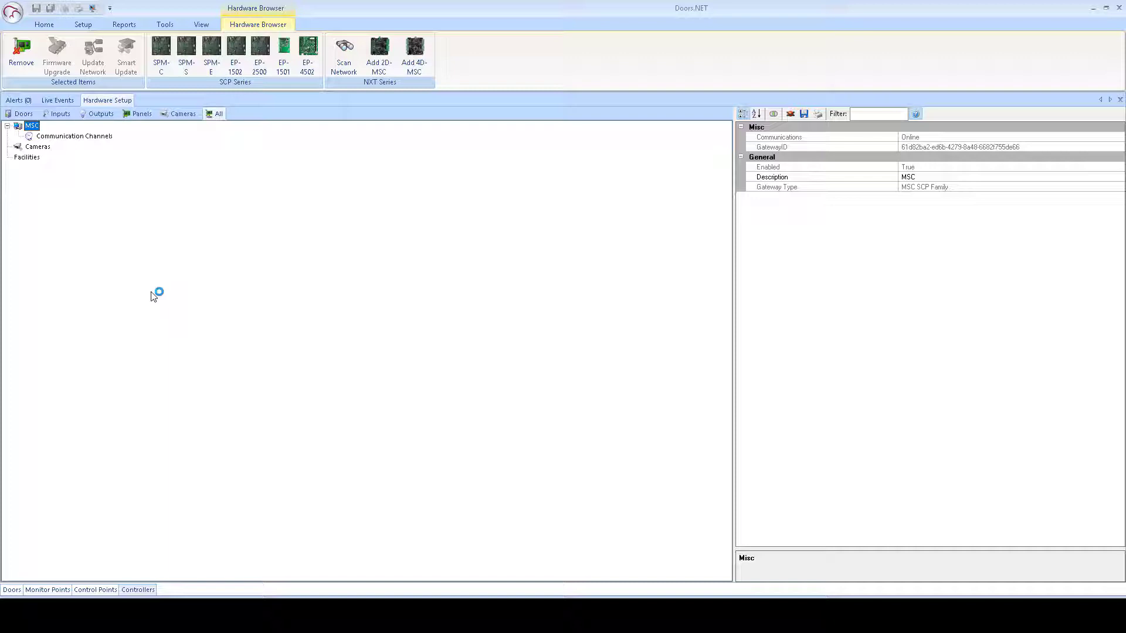
# Step: Run Scan Network on the MSC gateway and select the discovered NXT-2D (MSC) controller row
pyautogui.rightClick(33, 128)
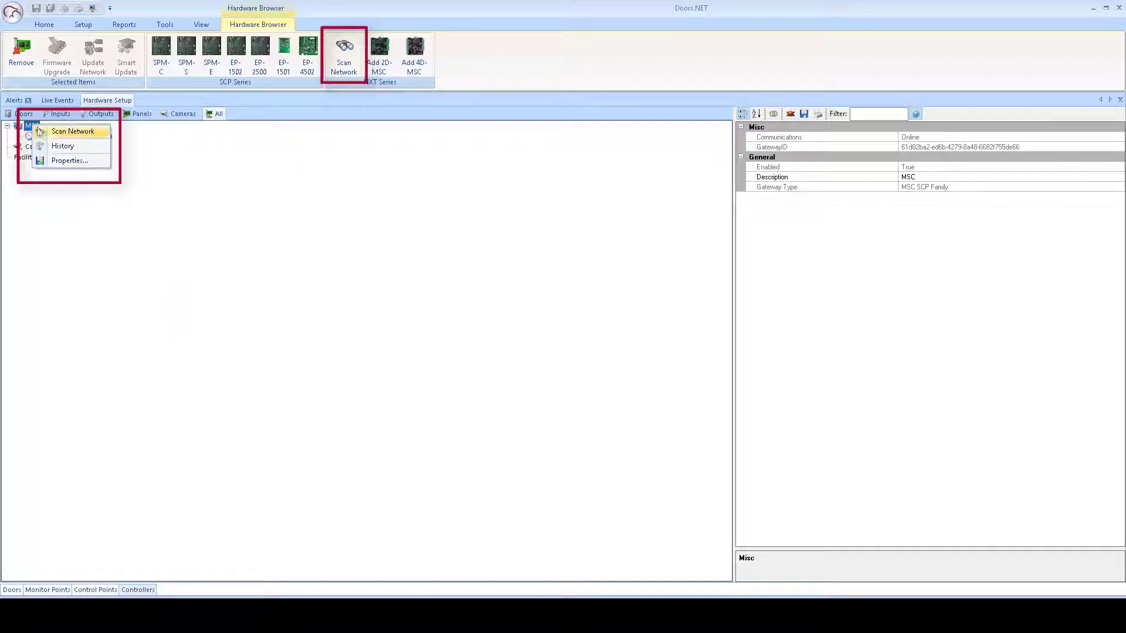
pyautogui.click(102, 133)
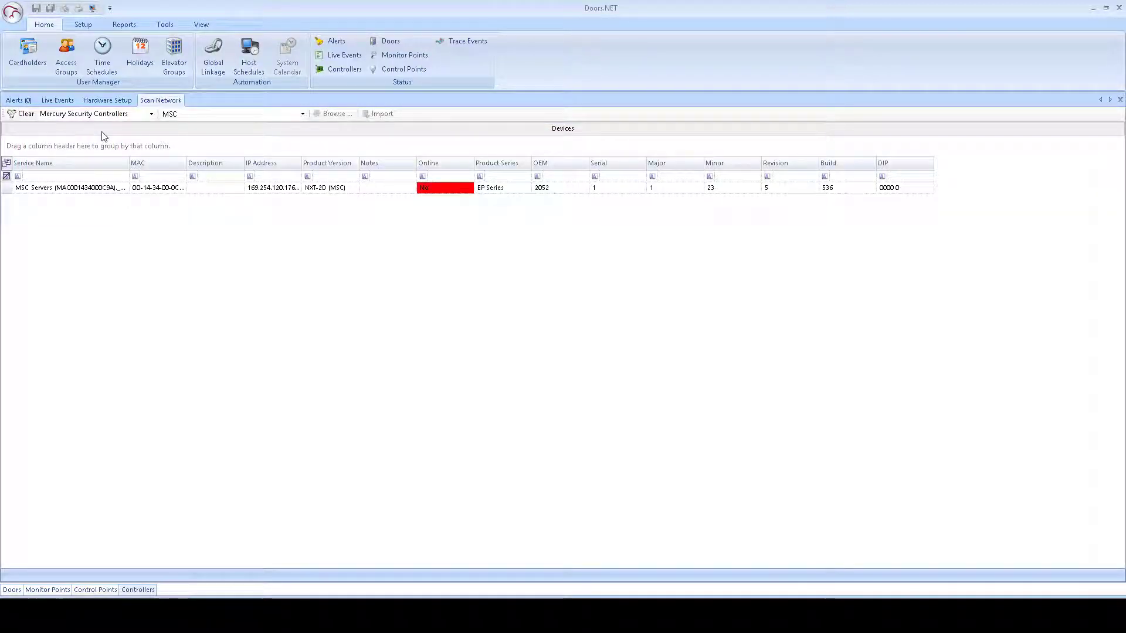
pyautogui.click(138, 188)
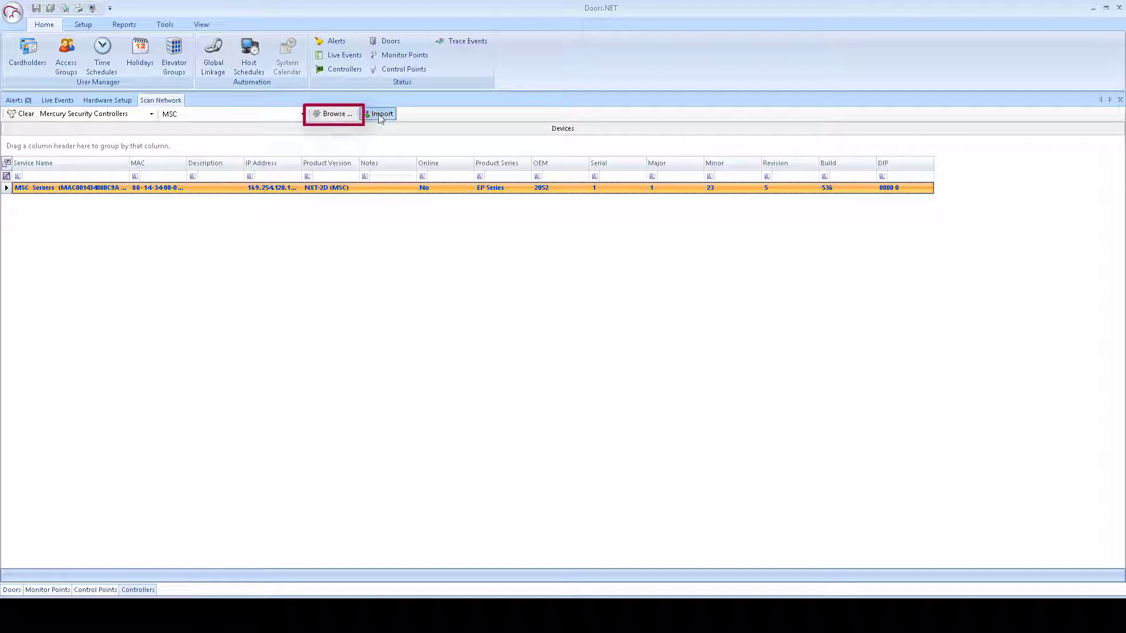
# Step: Browse to the controller's web page, log in with the default username and password, and dismiss the warning
pyautogui.click(343, 115)
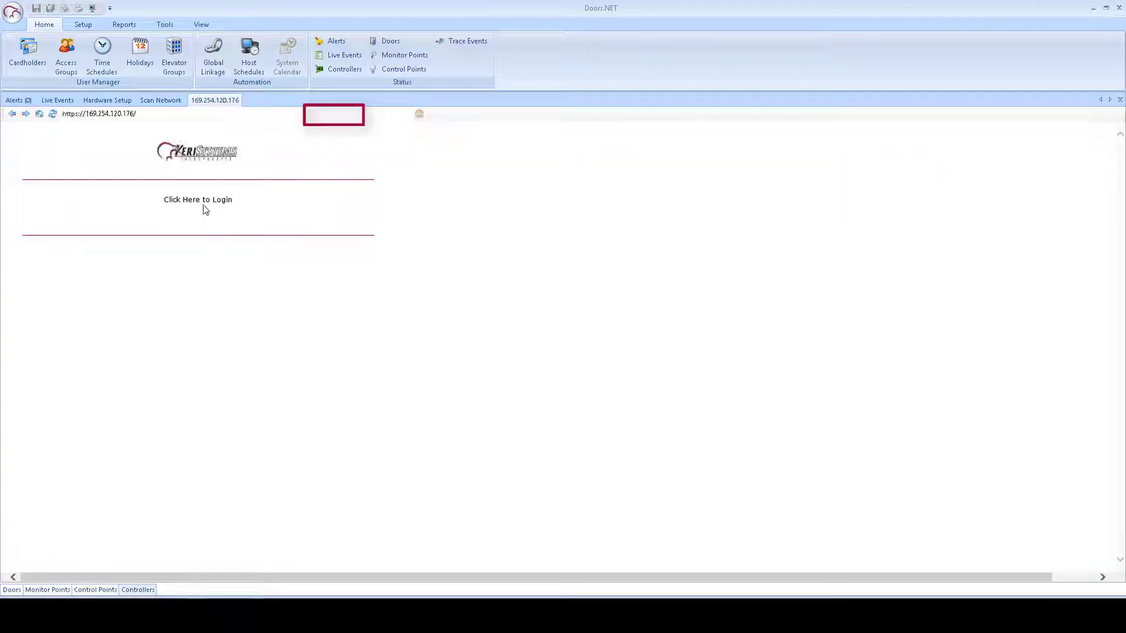
pyautogui.click(203, 200)
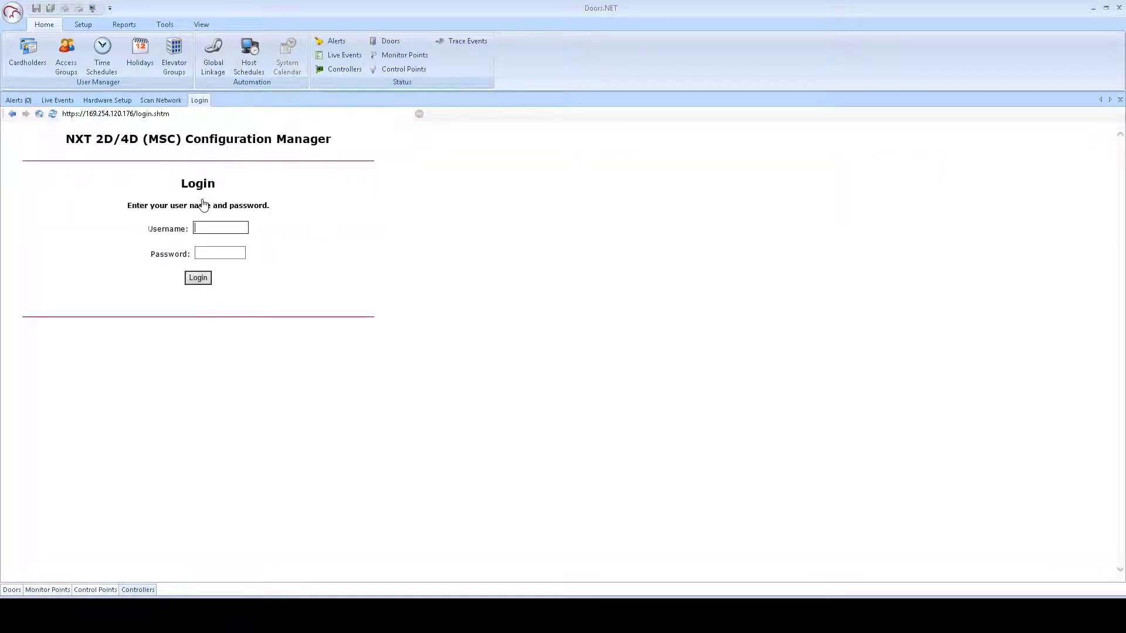
pyautogui.click(215, 227)
pyautogui.write('admin')
pyautogui.press('Tab')
pyautogui.write('passwo')
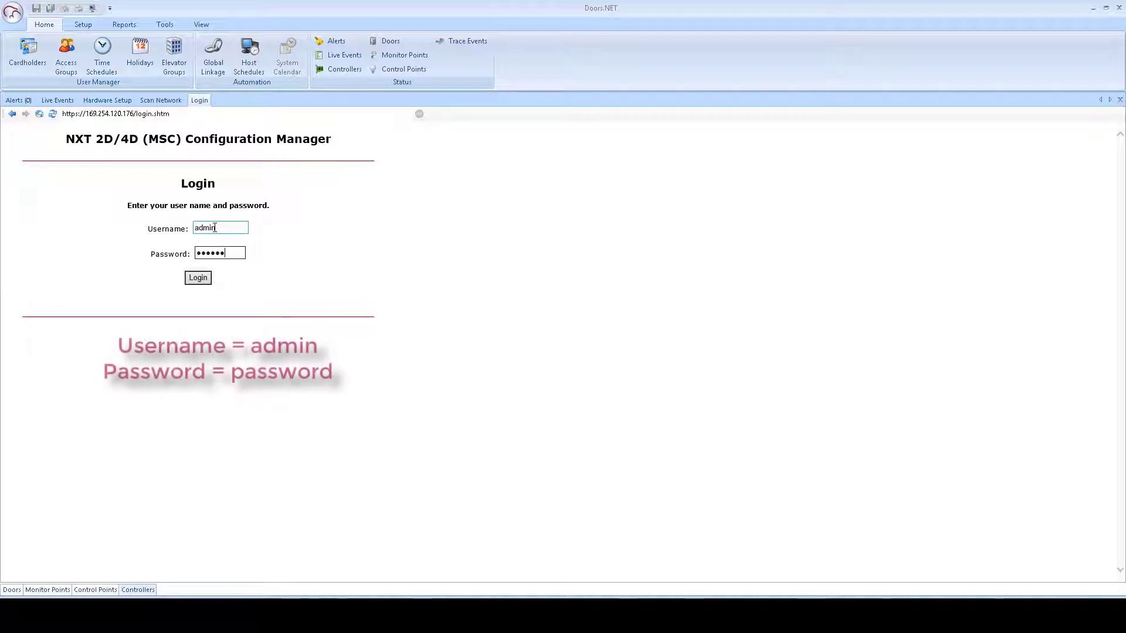
pyautogui.write('rd')
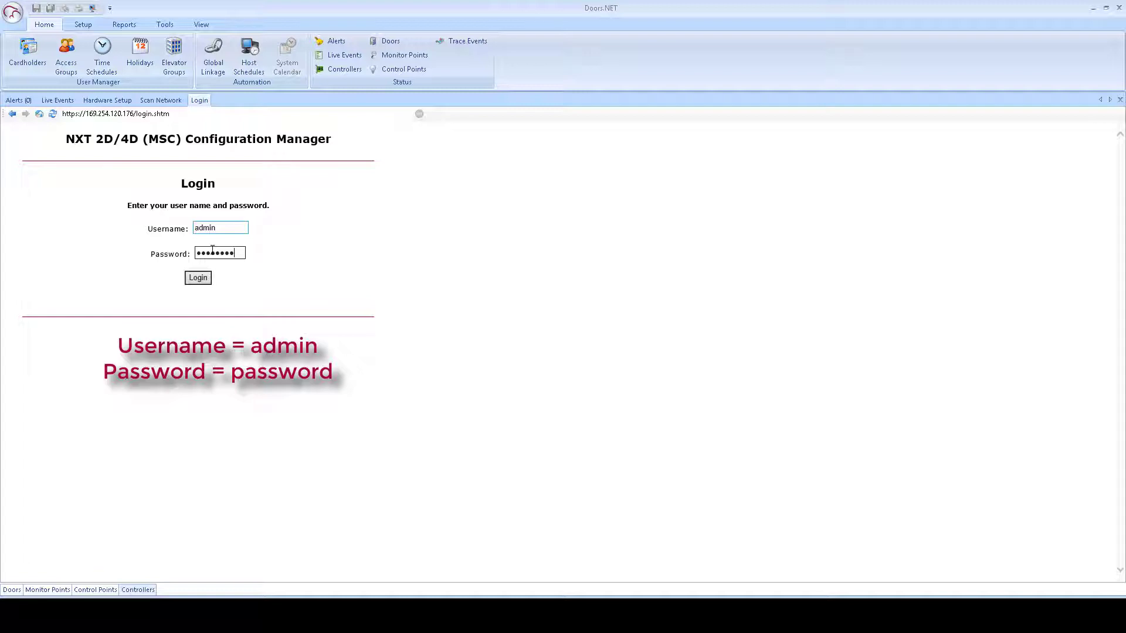
pyautogui.click(200, 279)
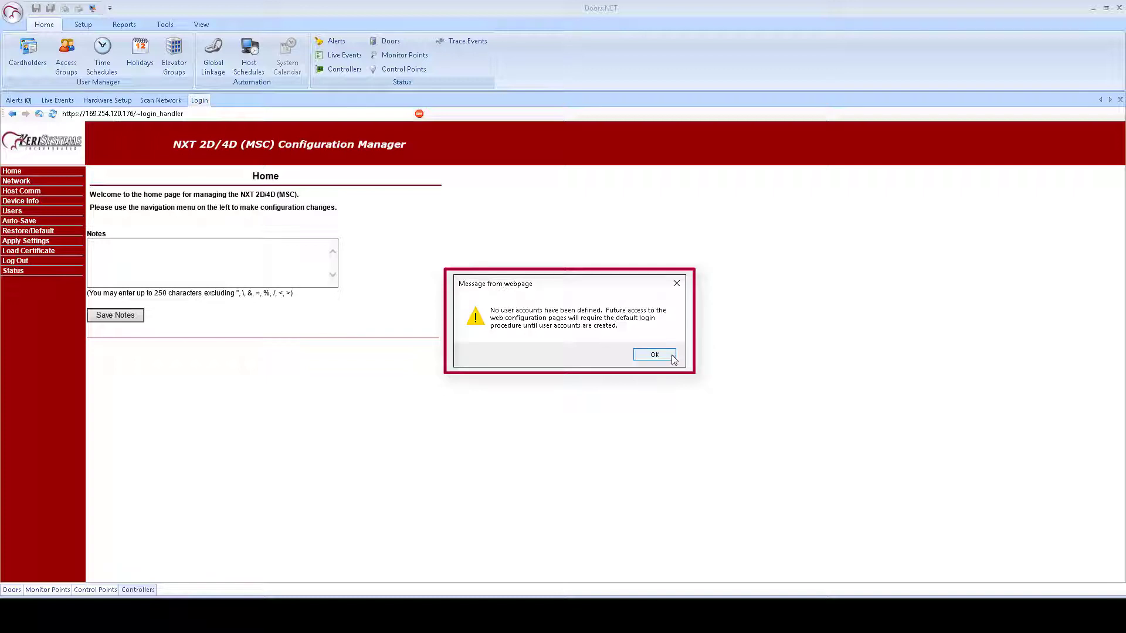
pyautogui.click(673, 359)
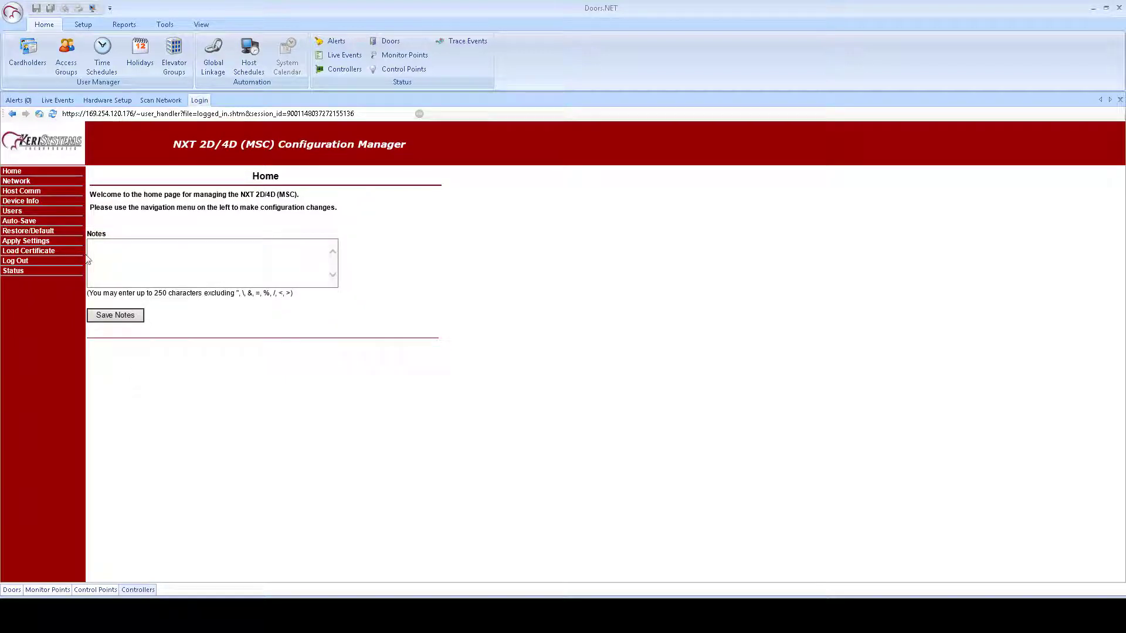
# Step: Switch the controller to static IP 192.168.4.131 with mask 255.255.255.0, accept, and go to Users
pyautogui.click(17, 181)
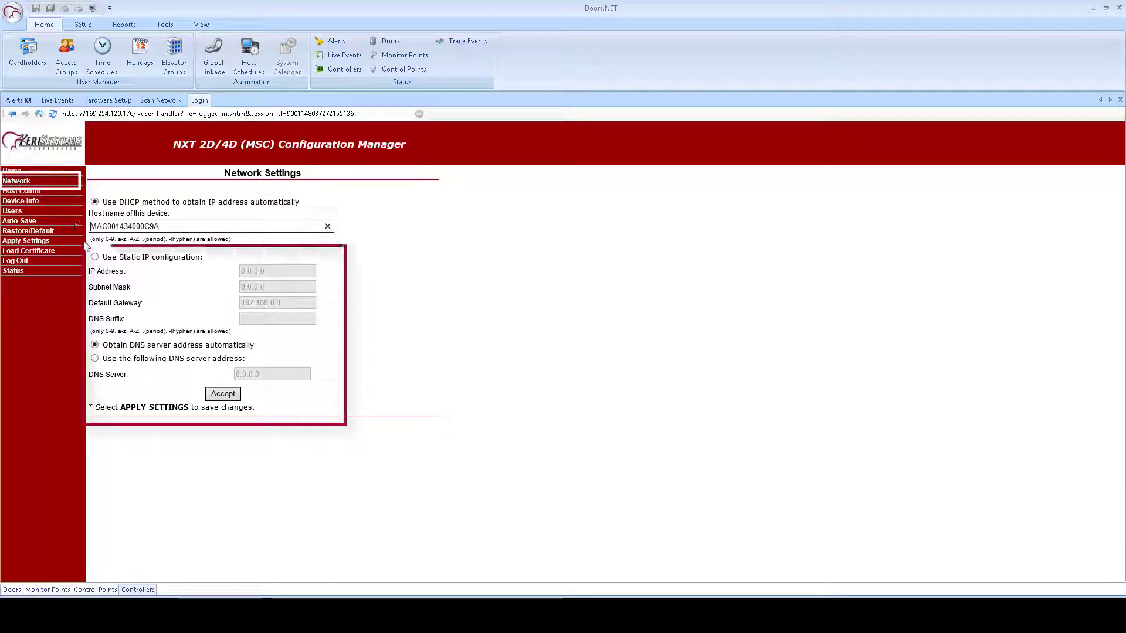
pyautogui.click(95, 257)
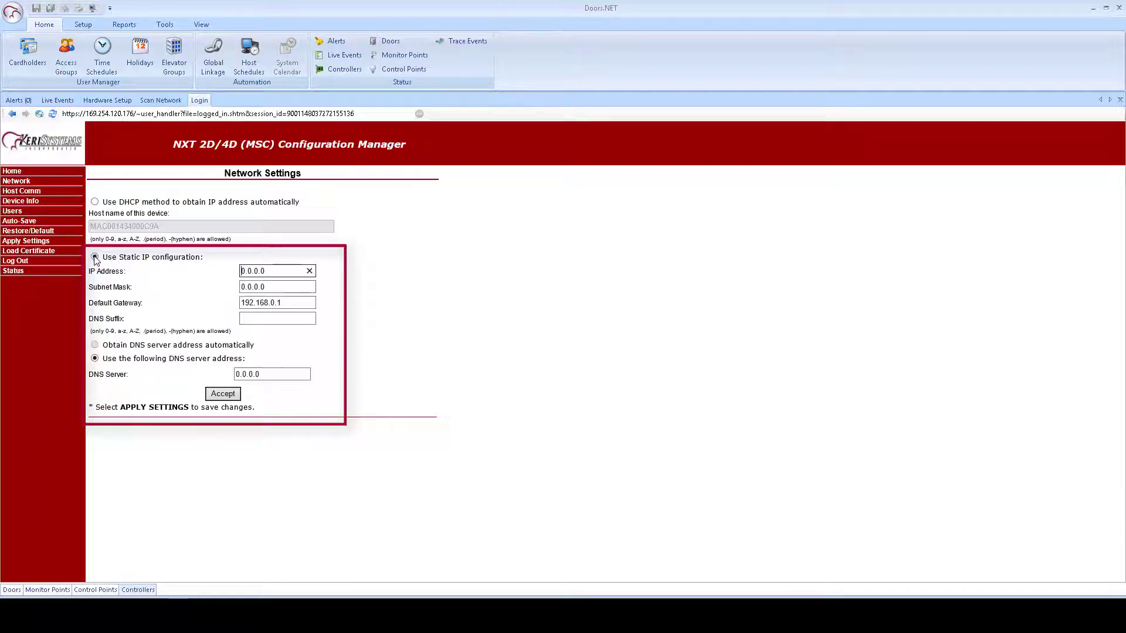
pyautogui.moveTo(262, 272); pyautogui.dragTo(217, 268)
pyautogui.write('192.168.4.131')
pyautogui.press('Tab')
pyautogui.write('2')
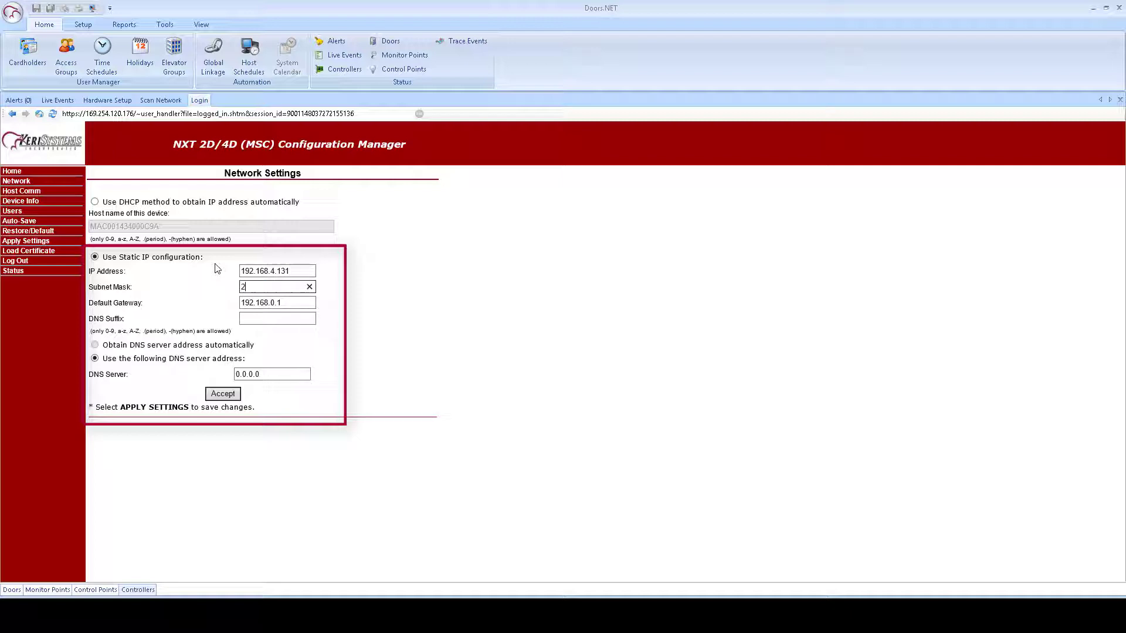
pyautogui.write('55.255.255.0')
pyautogui.click(231, 399)
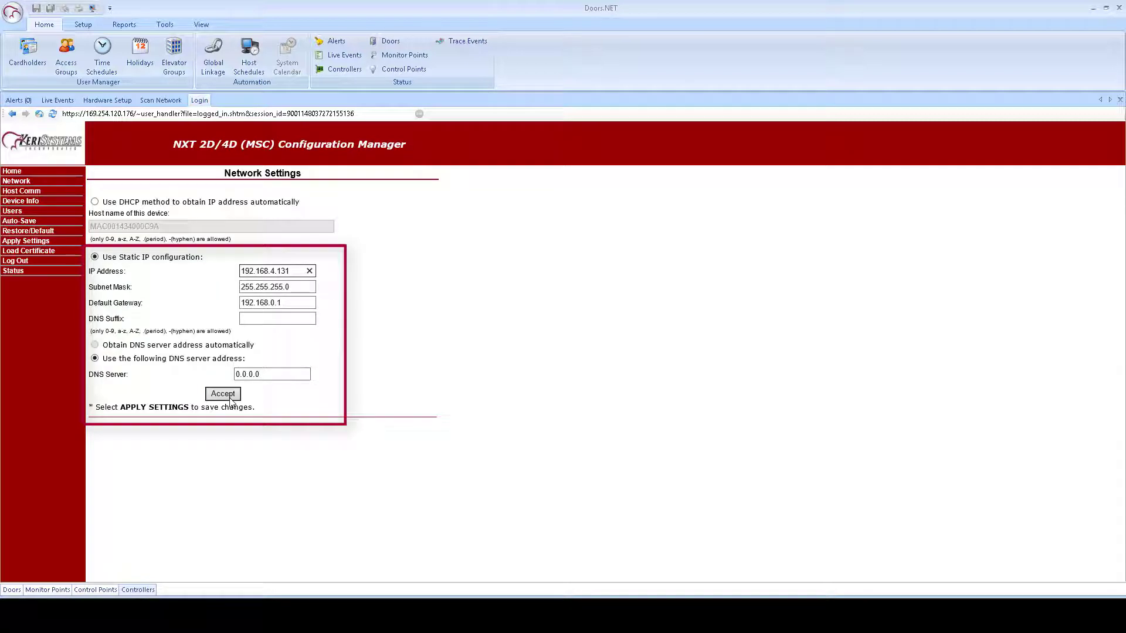
pyautogui.click(19, 212)
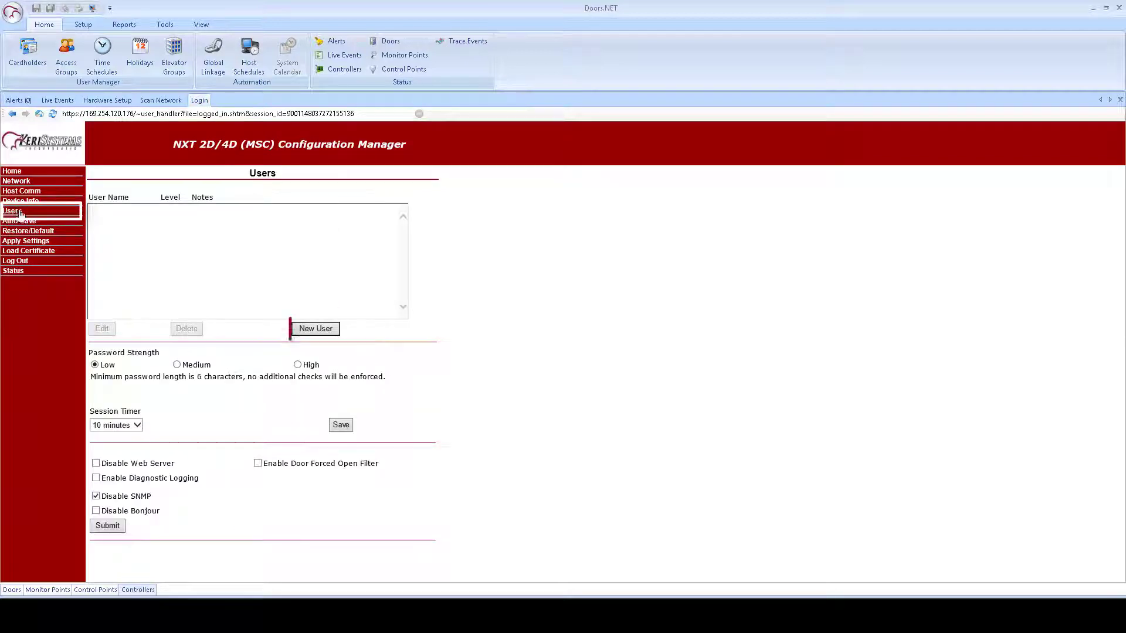
# Step: Create a new web user account, entering its username, password and password confirmation, and save it
pyautogui.click(302, 328)
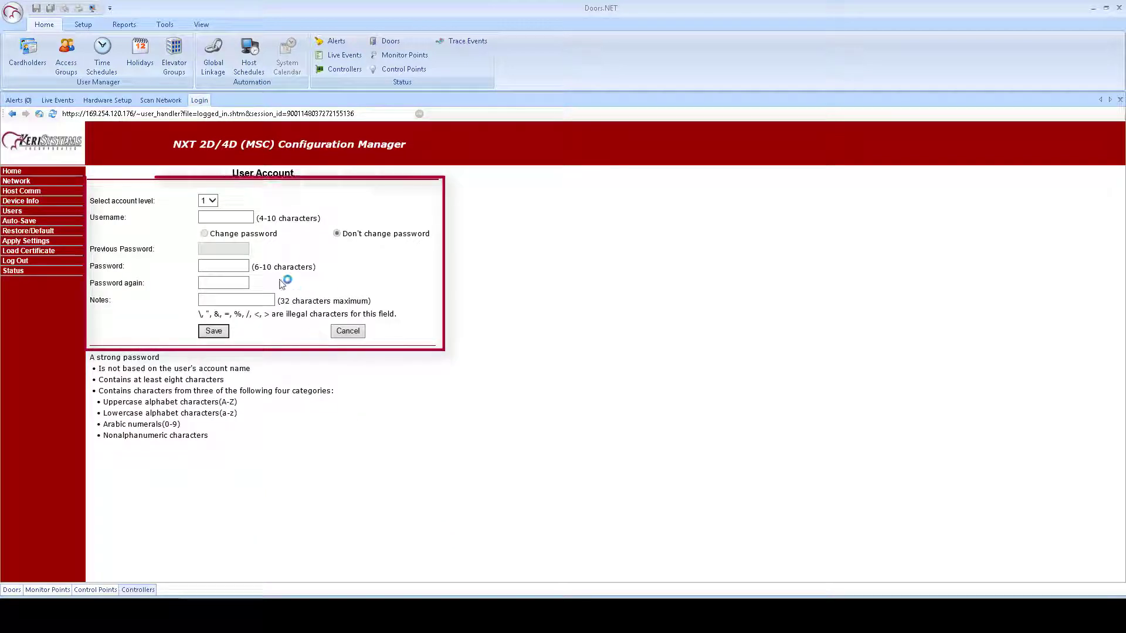
pyautogui.click(220, 218)
pyautogui.write('keri')
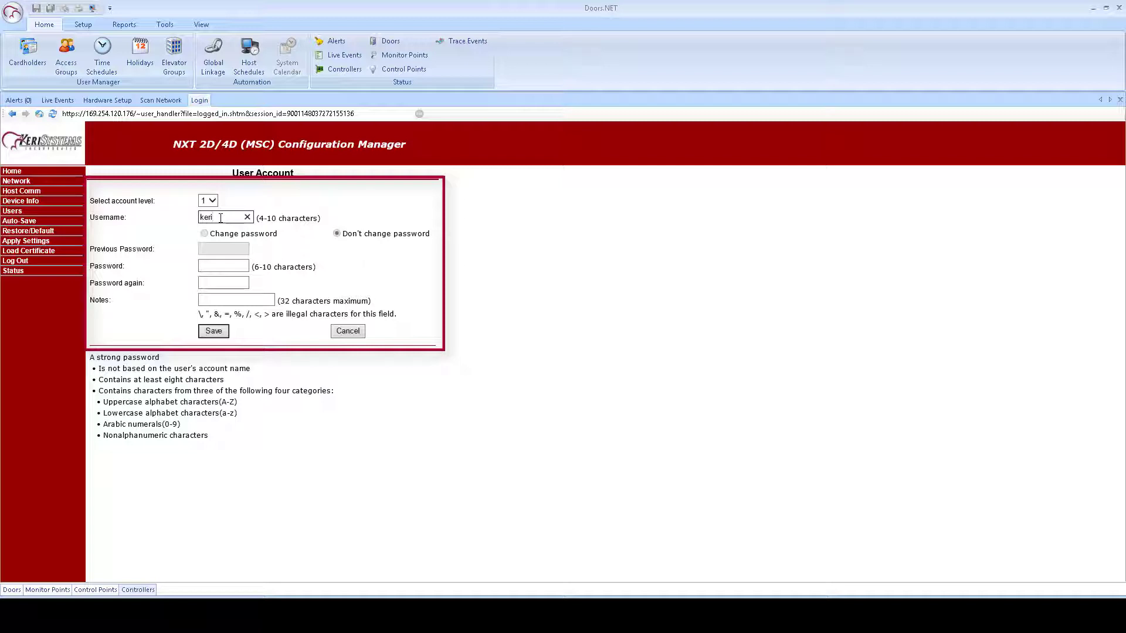
pyautogui.write('sys')
pyautogui.press('Tab')
pyautogui.write('kerisys')
pyautogui.press('Tab')
pyautogui.write('k')
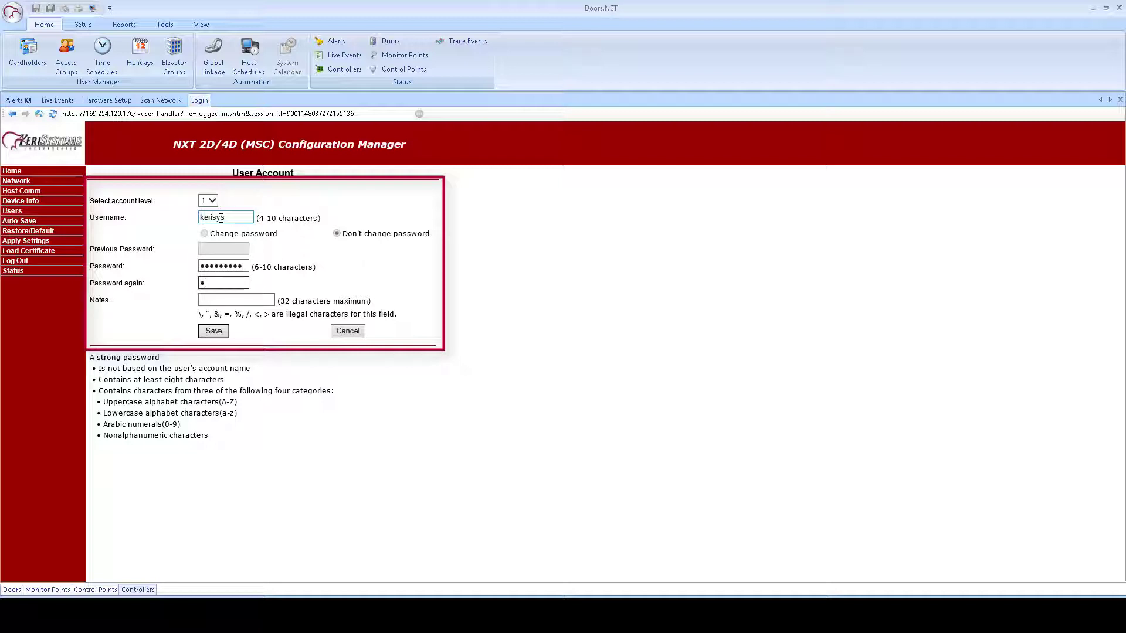
pyautogui.write('eri')
pyautogui.click(220, 333)
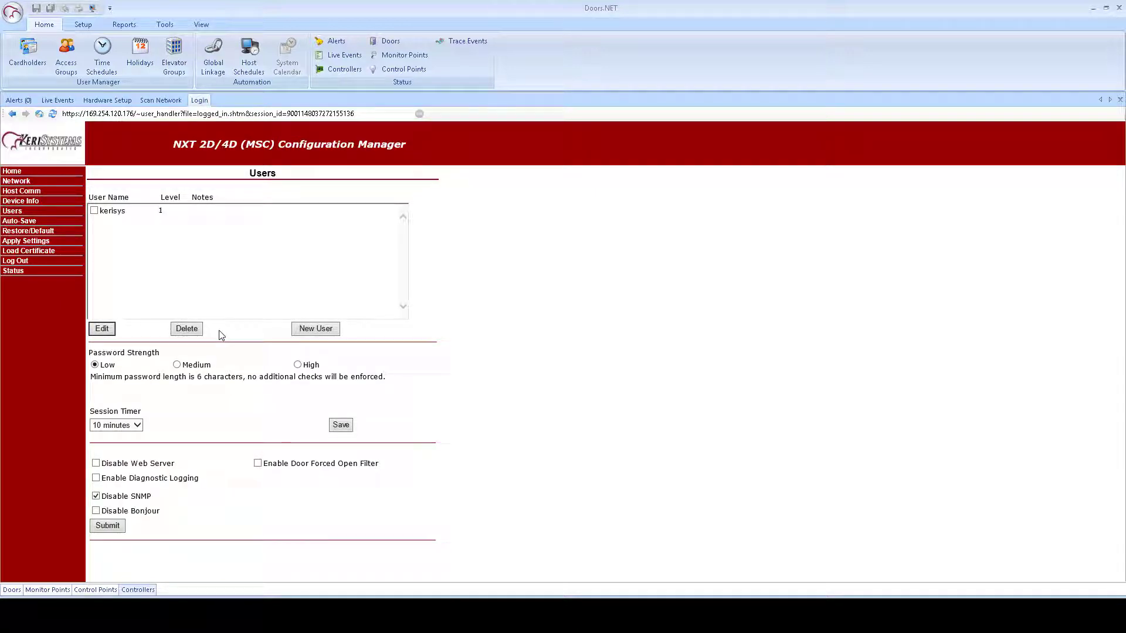
# Step: Set Auto-Save to 'Restore from the last saved settings', save it, then choose 'Apply Settings, Reboot'
pyautogui.click(41, 221)
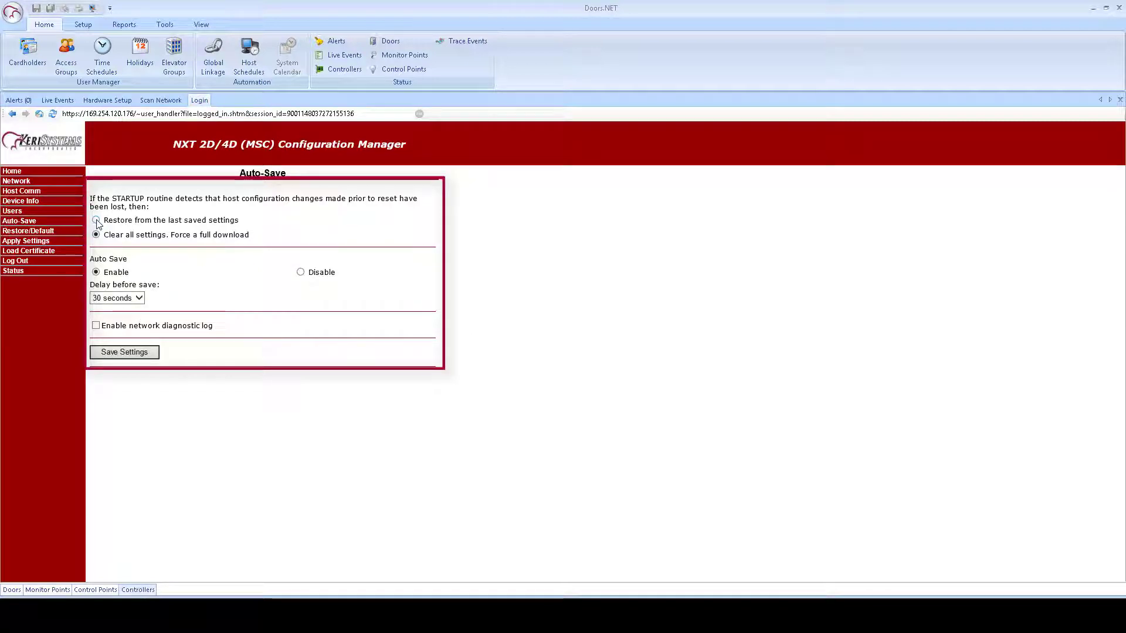
pyautogui.click(96, 221)
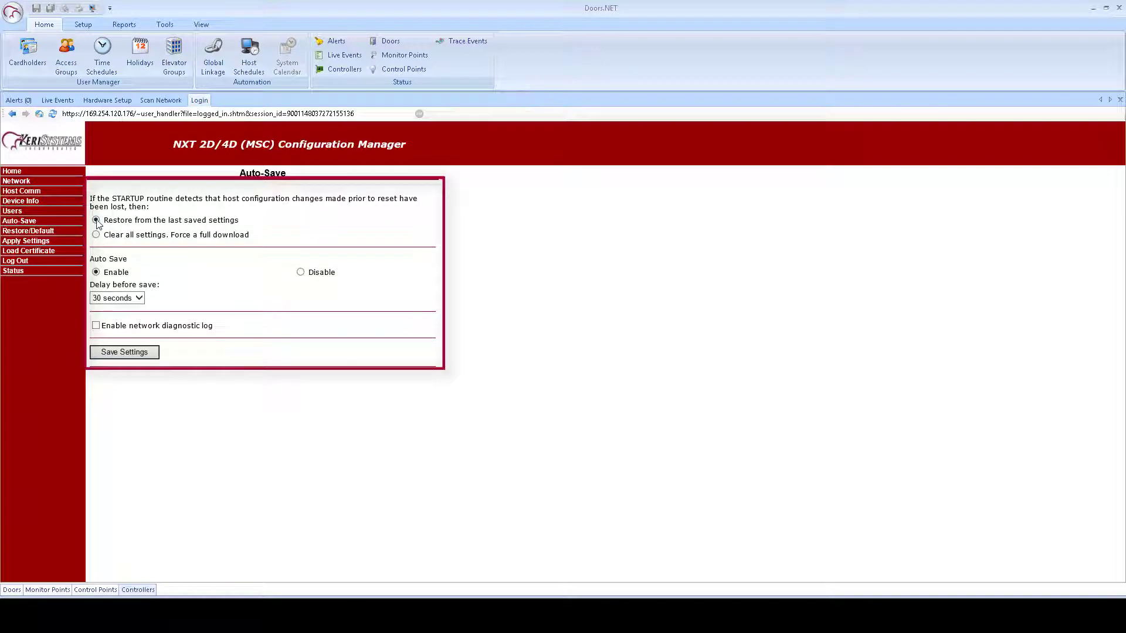
pyautogui.click(126, 354)
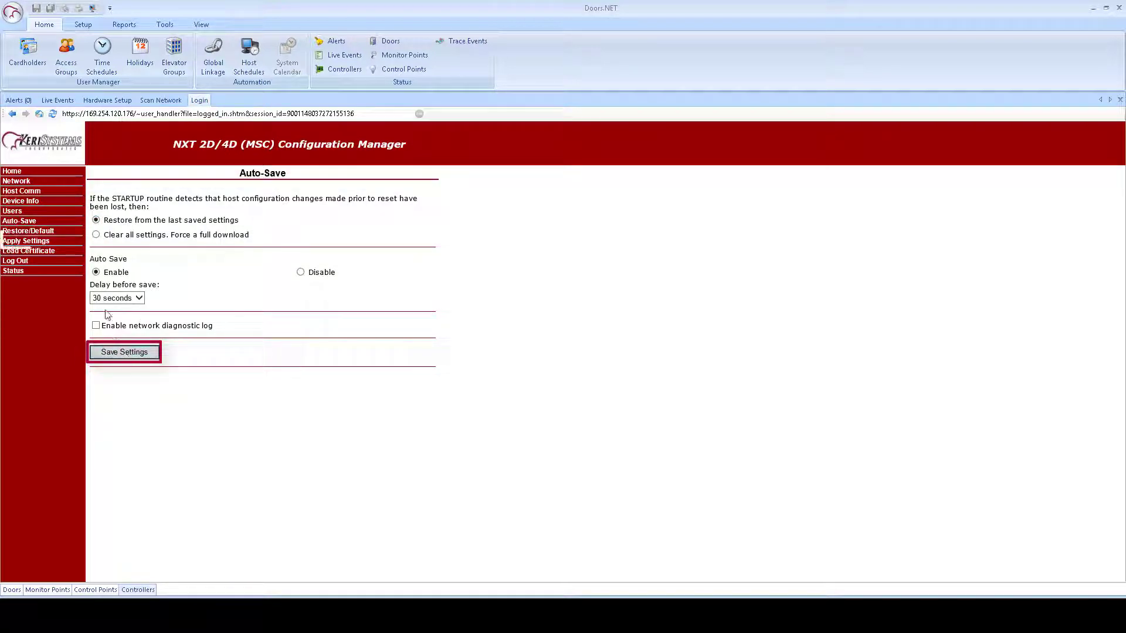
pyautogui.click(38, 245)
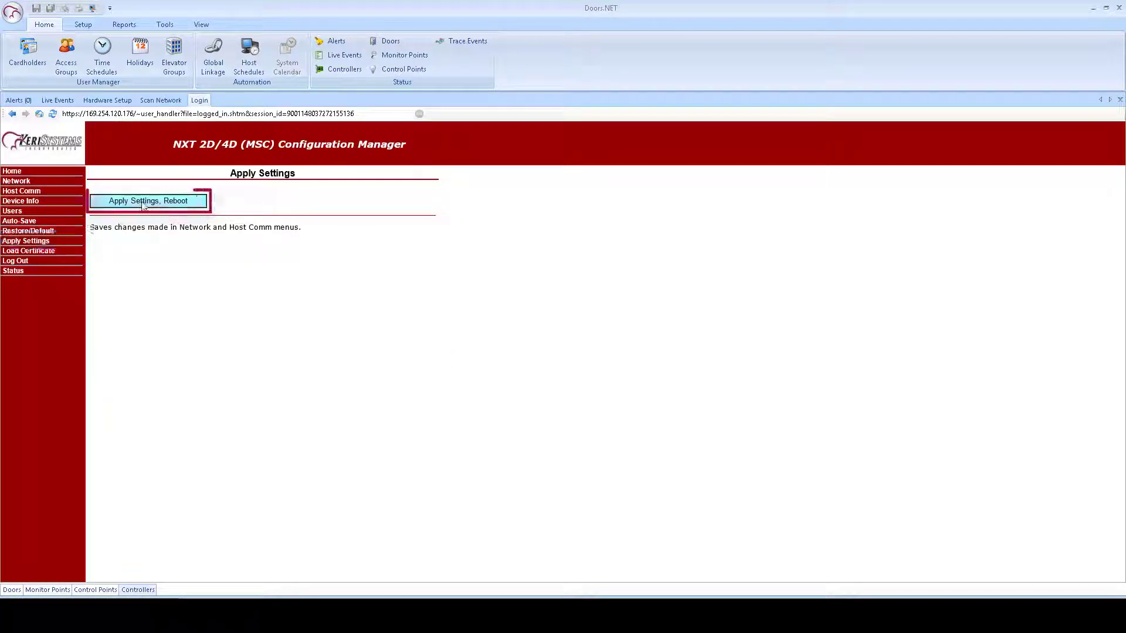
pyautogui.click(169, 202)
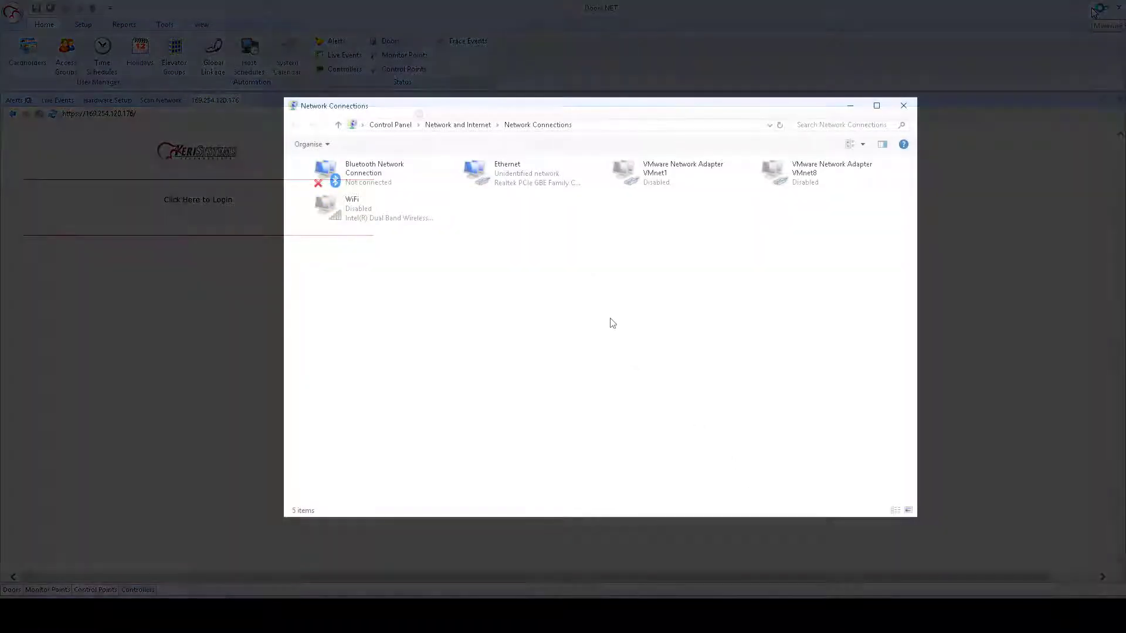
# Step: Set the Ethernet adapter's IPv4 properties to 'Obtain an IP address automatically' and close
pyautogui.click(502, 170)
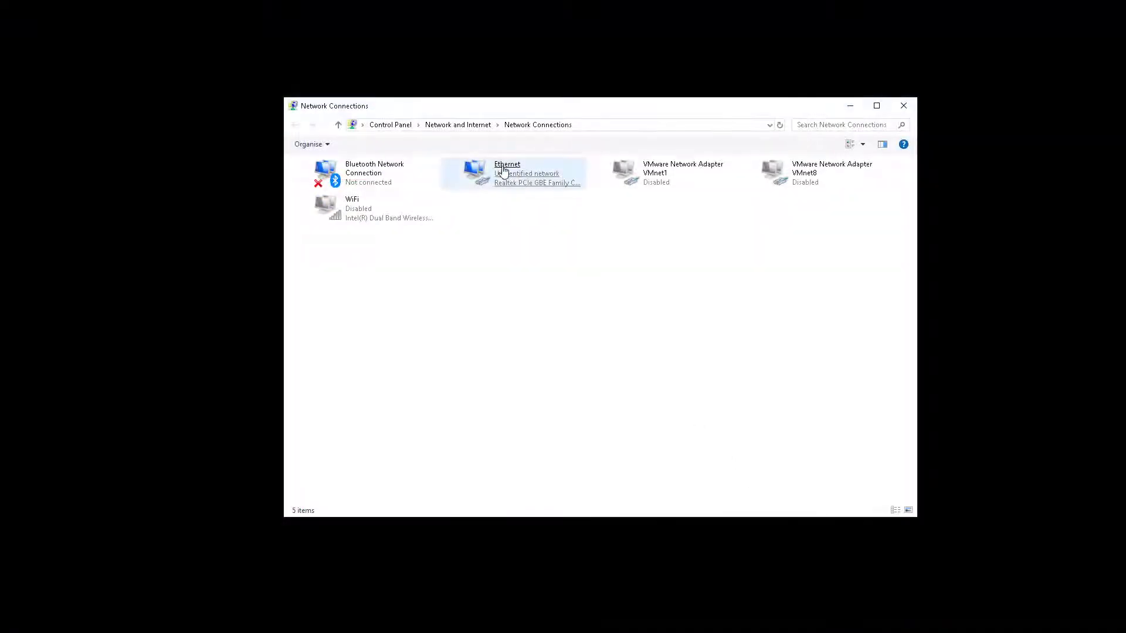
pyautogui.rightClick(502, 170)
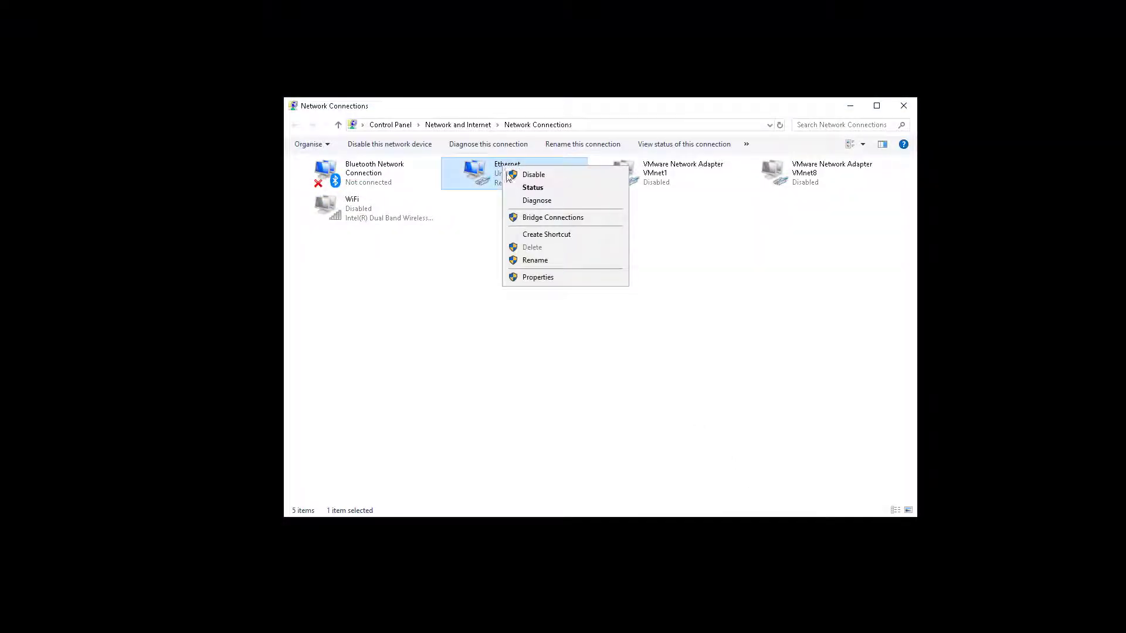
pyautogui.click(559, 281)
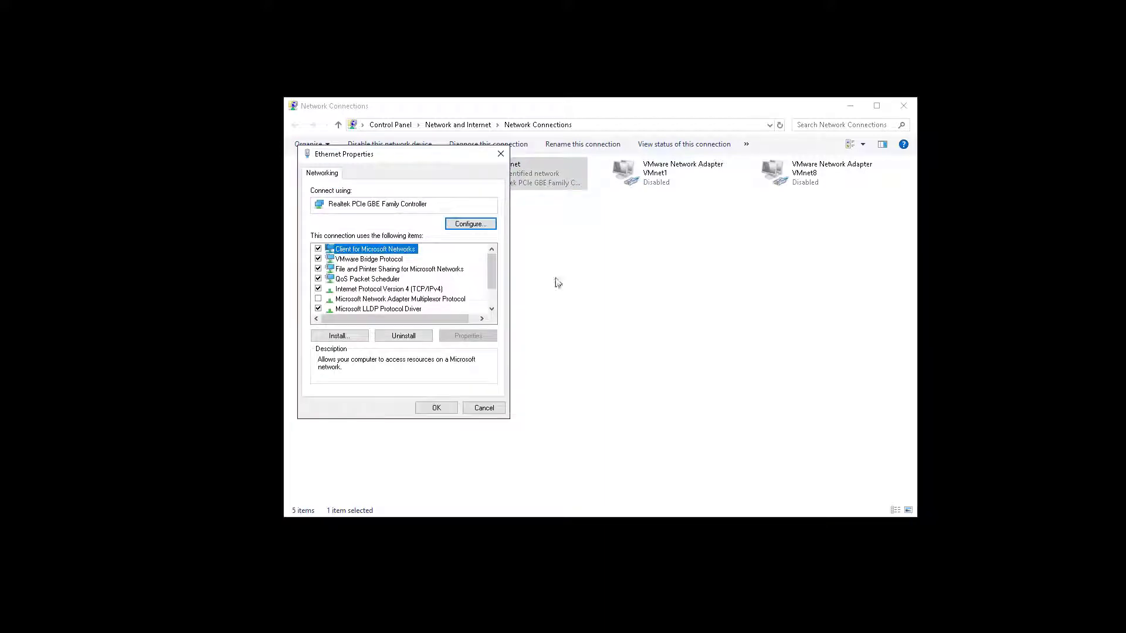
pyautogui.click(397, 289)
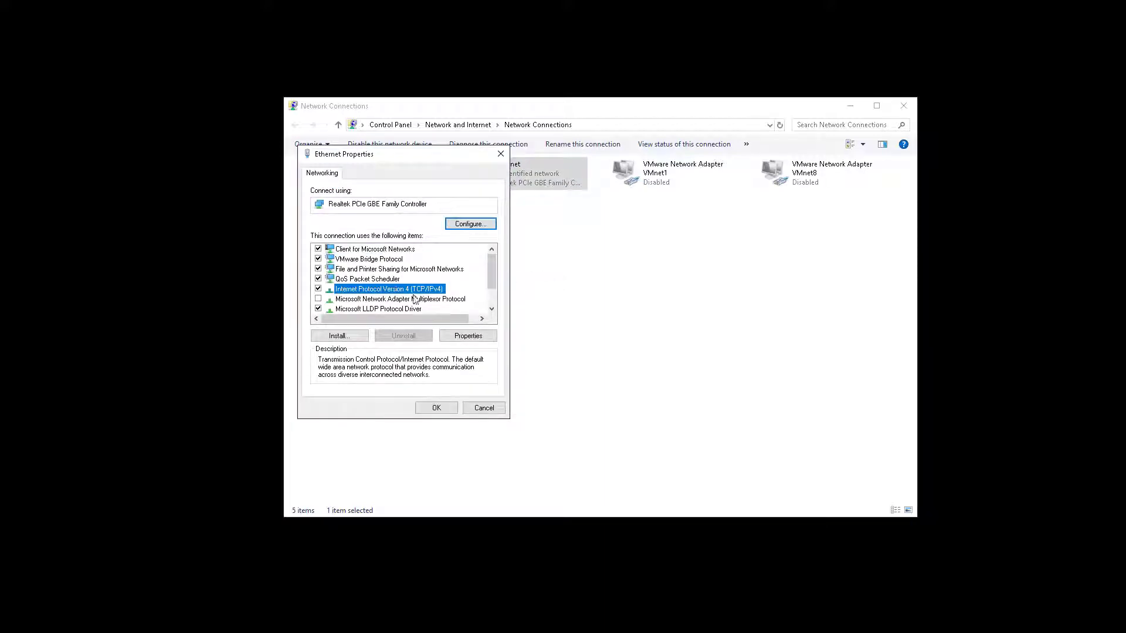
pyautogui.click(468, 338)
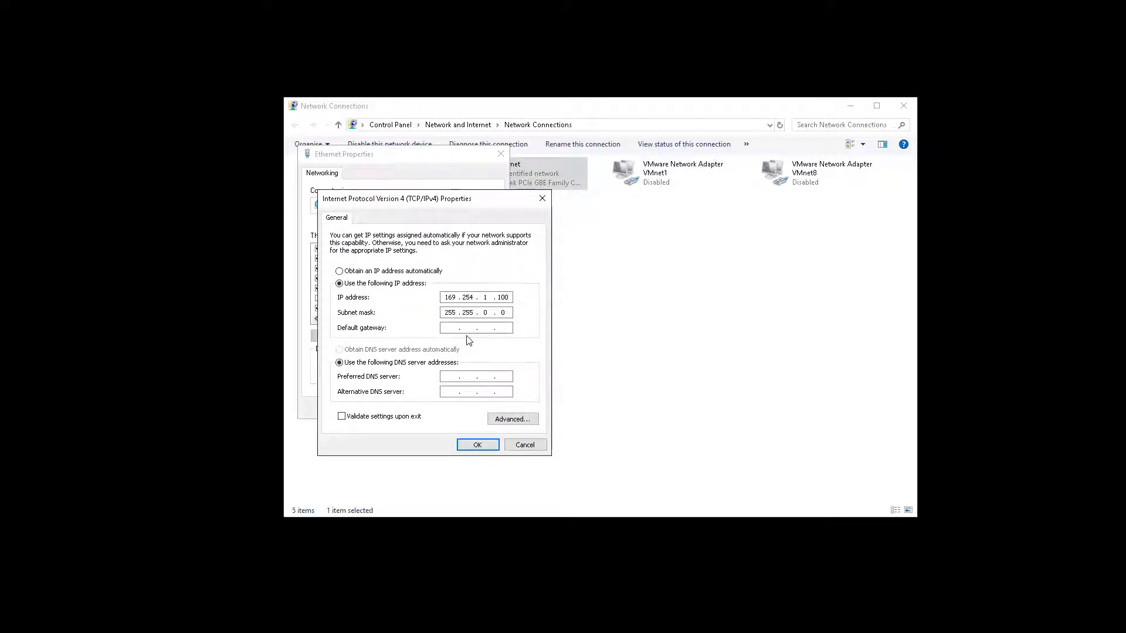
pyautogui.click(362, 271)
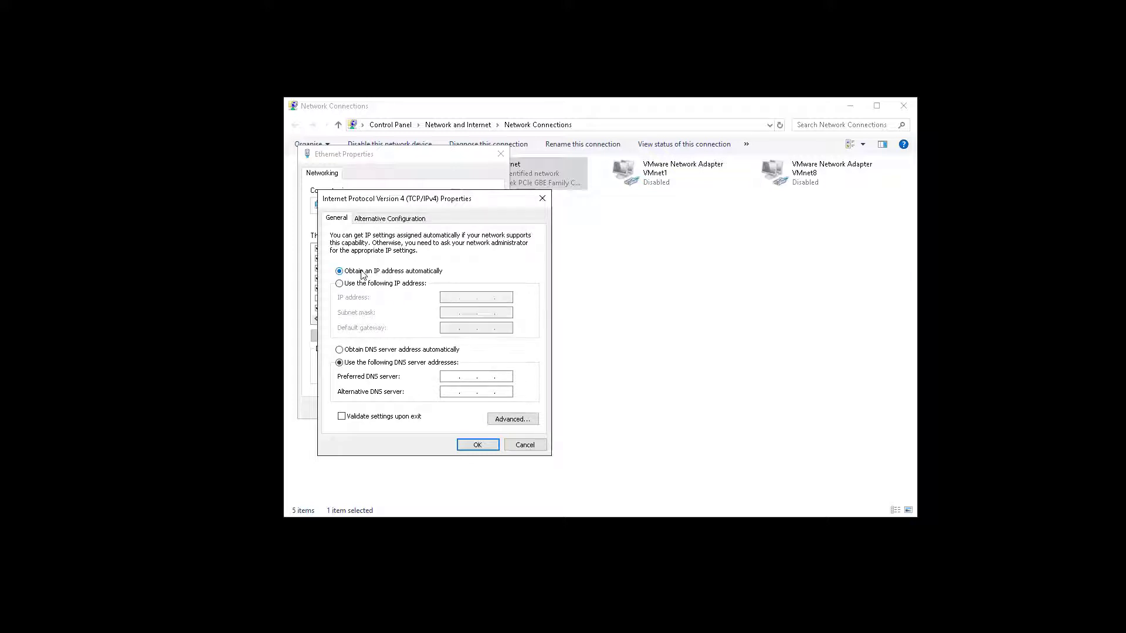
pyautogui.click(480, 445)
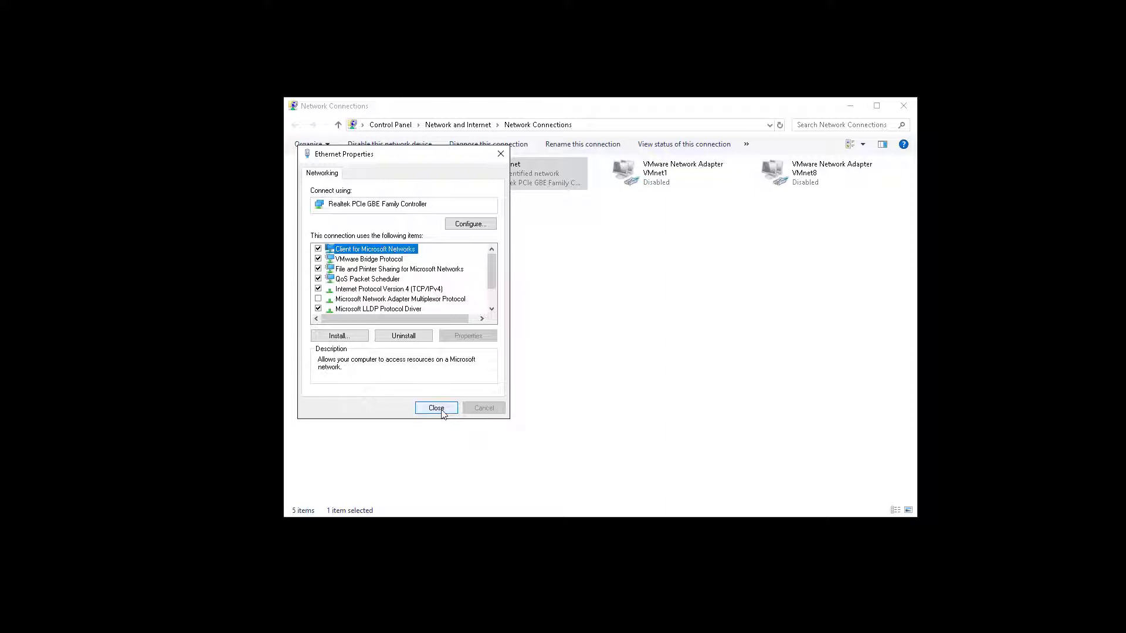
pyautogui.click(437, 409)
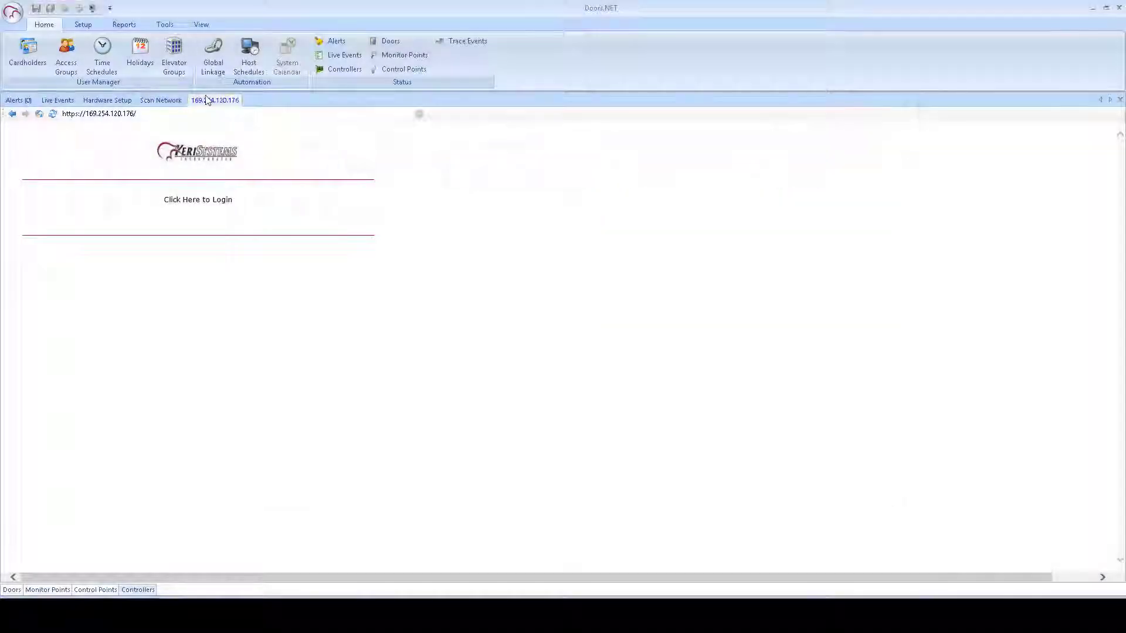
# Step: Close the 169.254 web tab, then select the 192.168.4.131 NXT-2D row on Scan Network and import it
pyautogui.rightClick(214, 101)
pyautogui.click(235, 105)
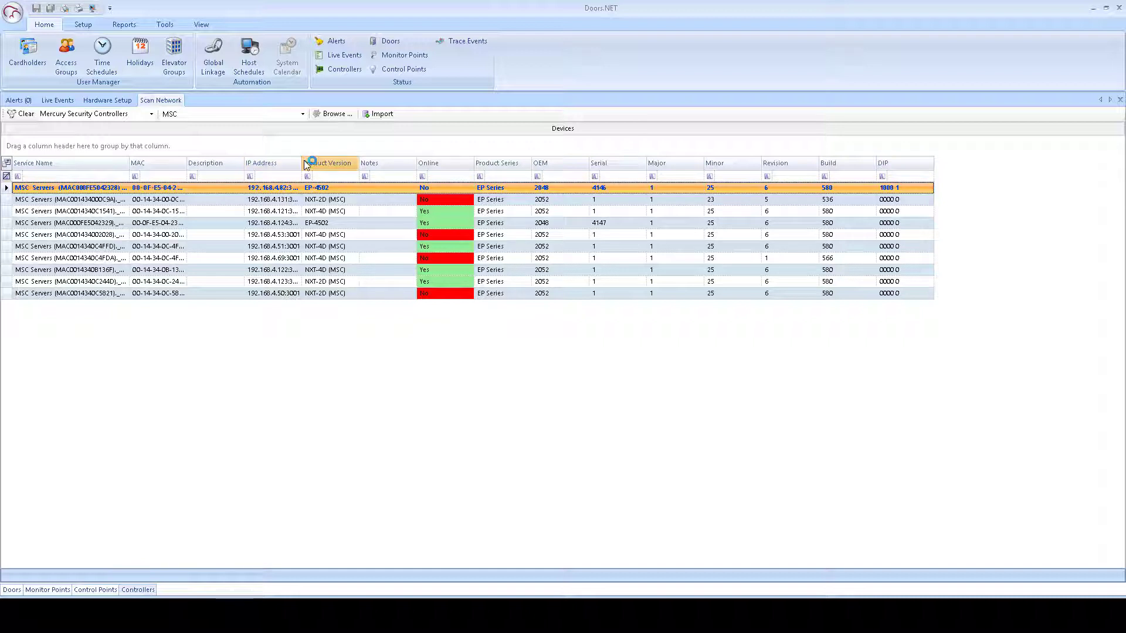
pyautogui.moveTo(302, 164); pyautogui.dragTo(307, 164)
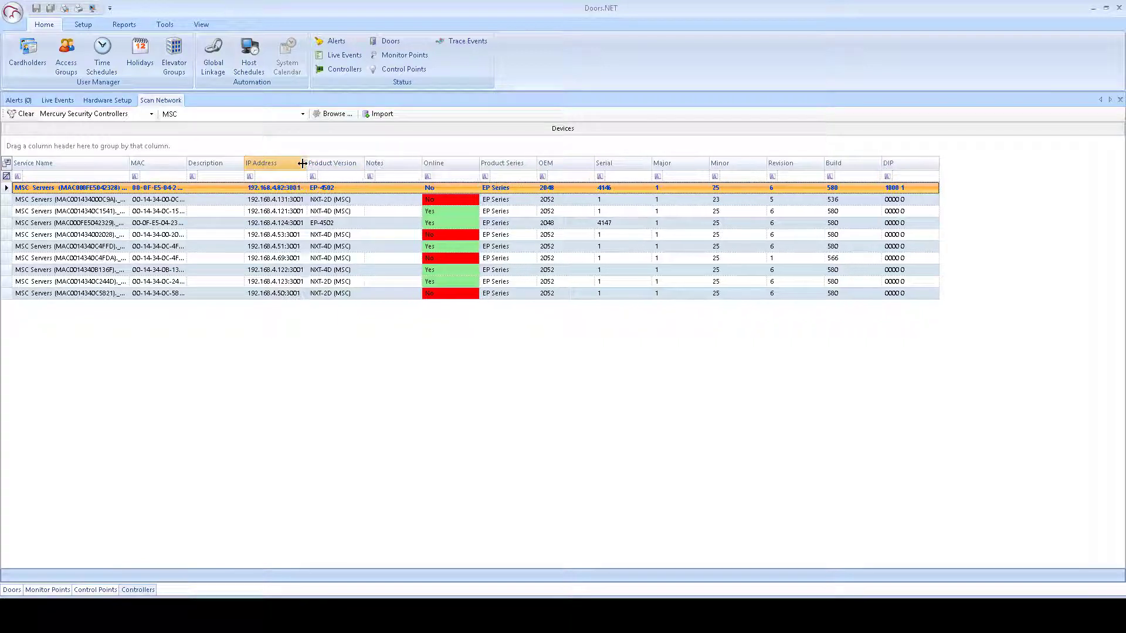
pyautogui.click(300, 203)
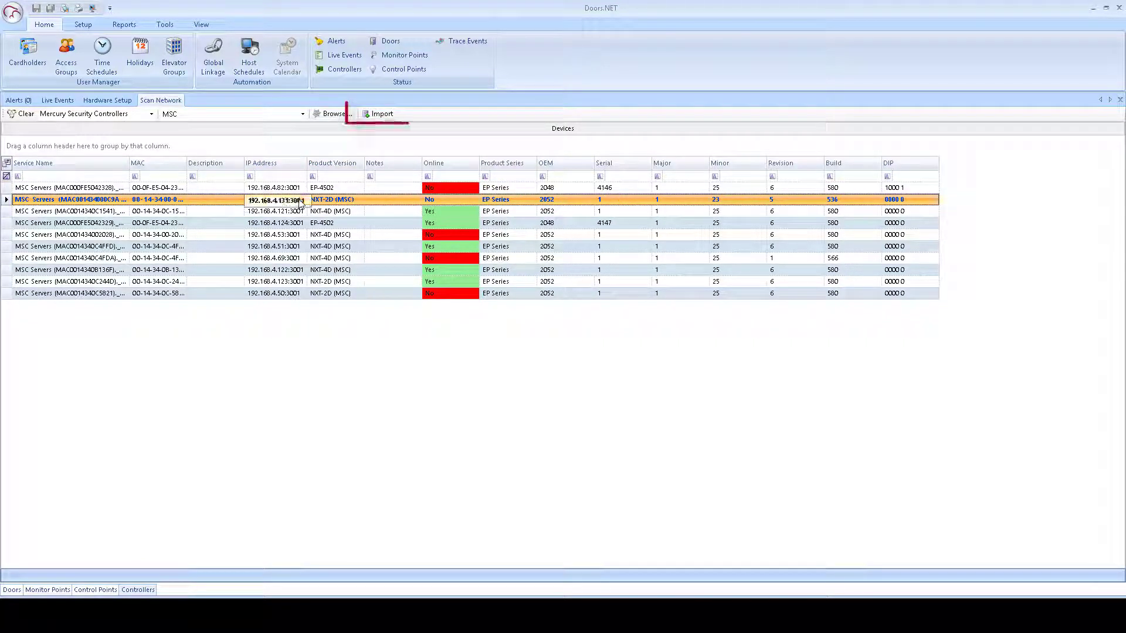
pyautogui.click(388, 118)
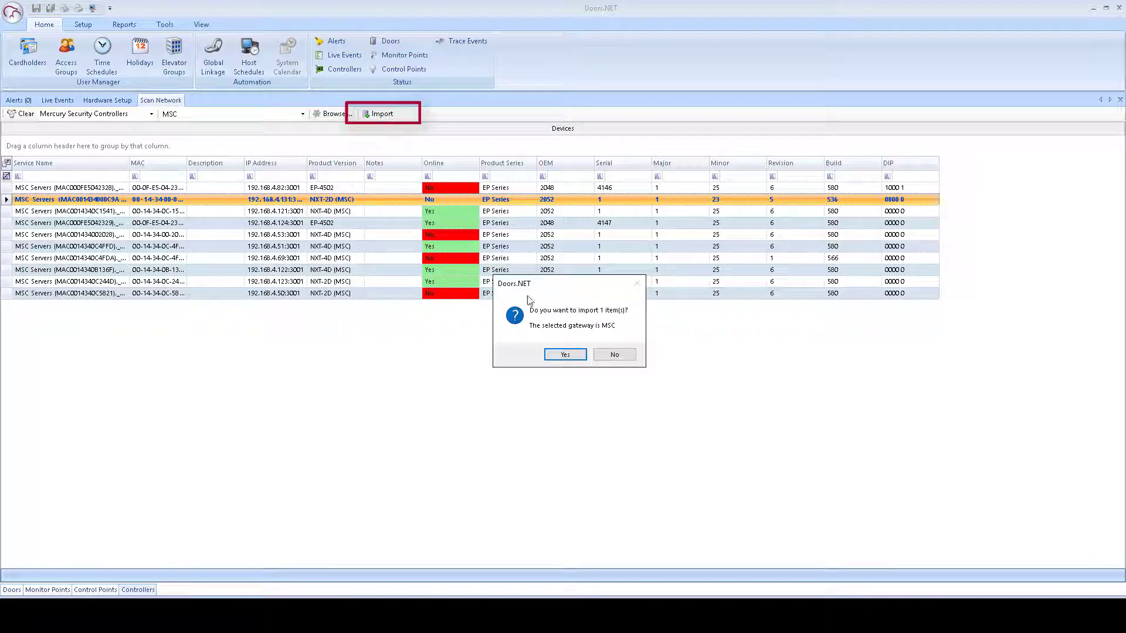
pyautogui.click(558, 354)
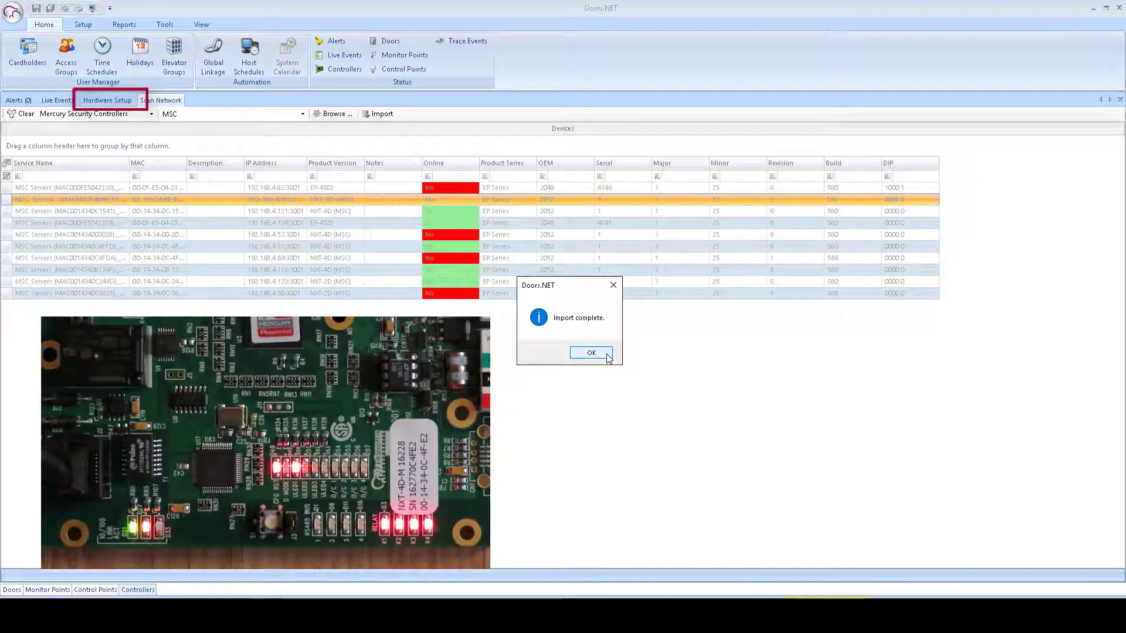
# Step: Dismiss the import message, then in Hardware Setup apply Reset > Memory to New Controller 1
pyautogui.click(608, 356)
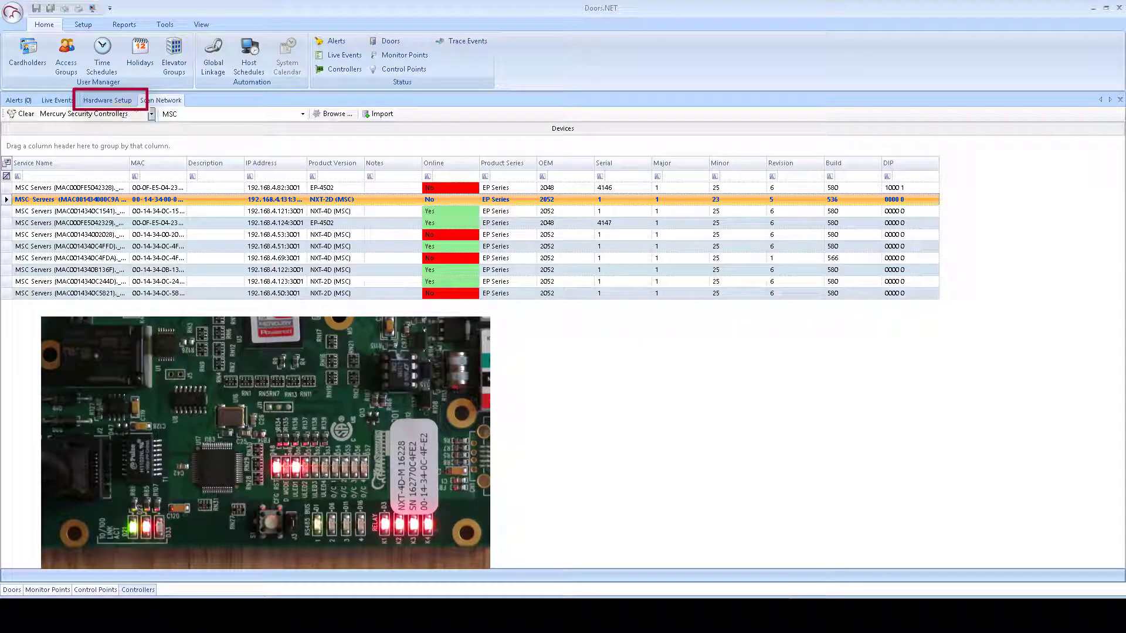
pyautogui.click(107, 101)
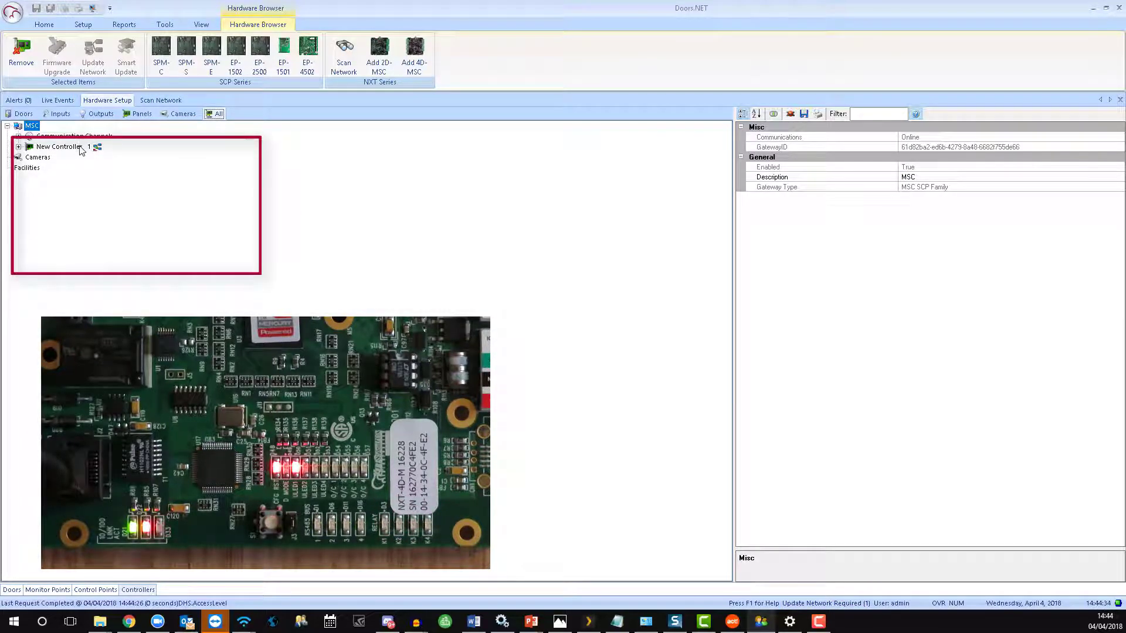
pyautogui.click(81, 151)
pyautogui.rightClick(81, 150)
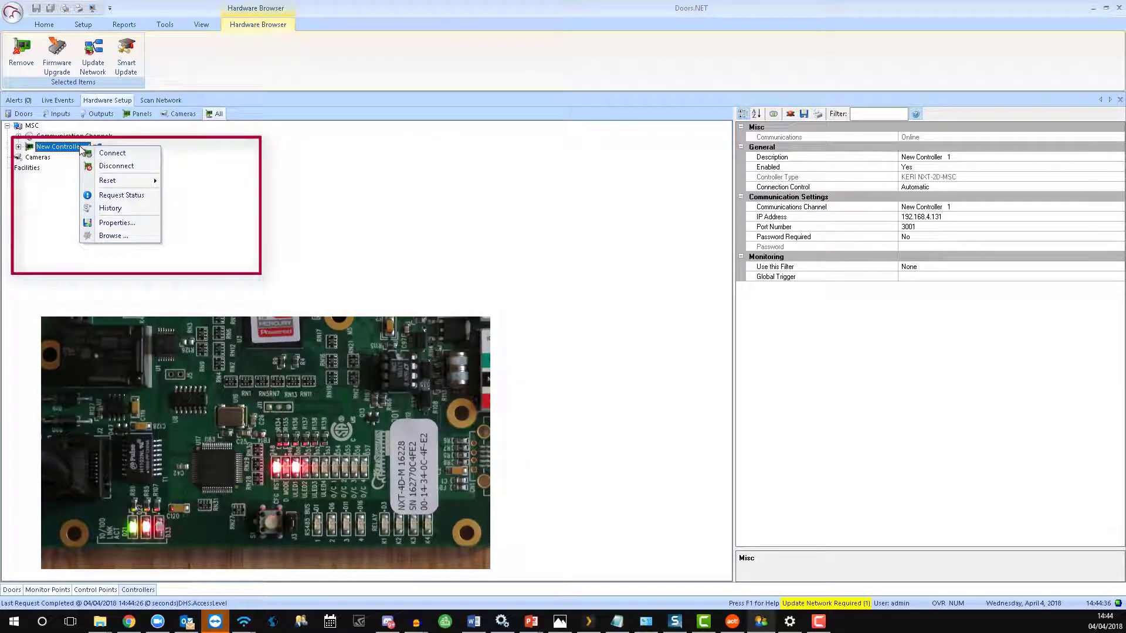
pyautogui.moveTo(117, 182)
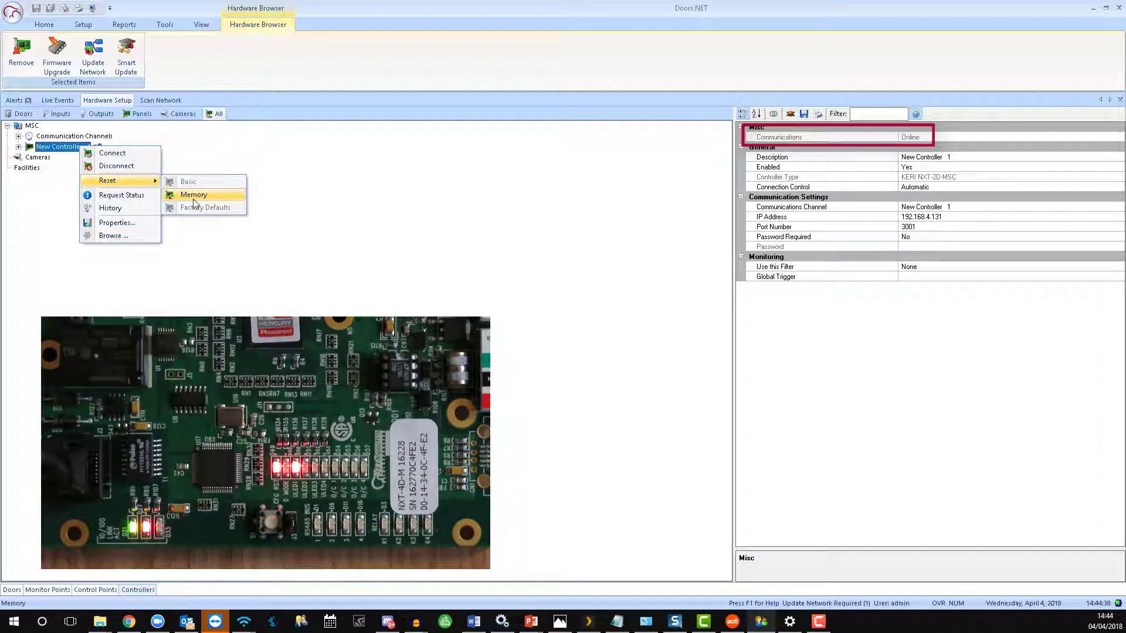
pyautogui.click(195, 198)
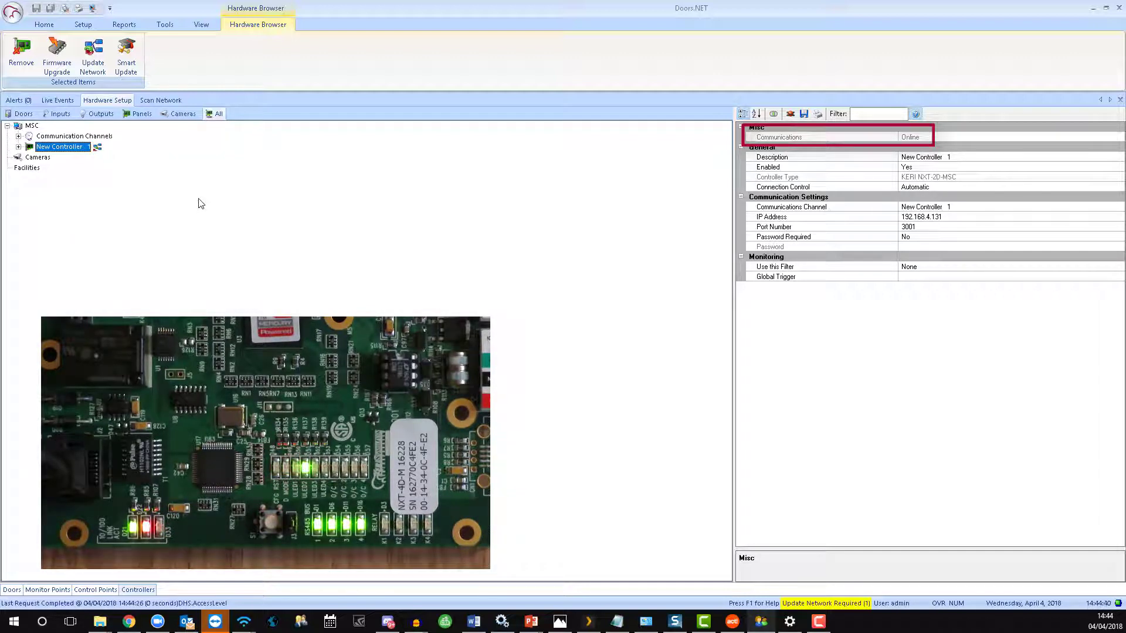